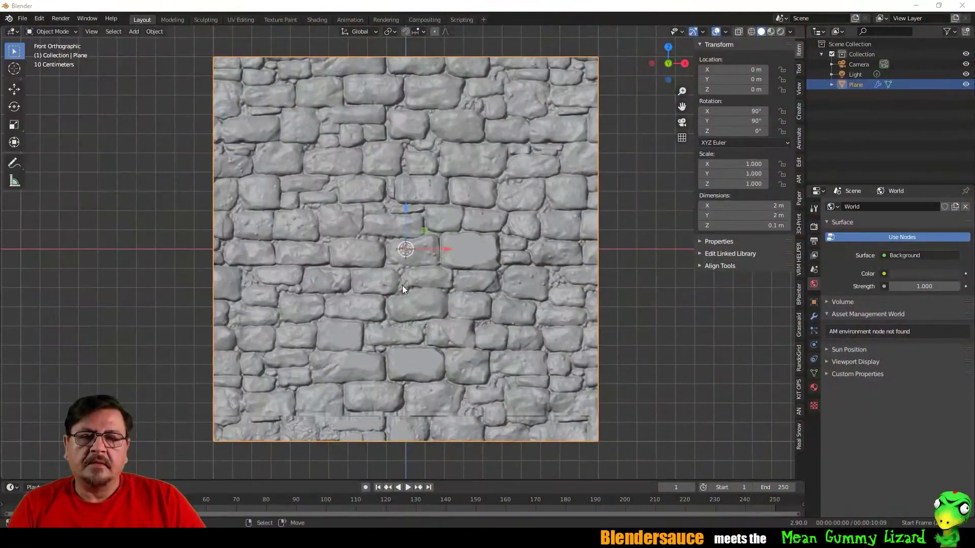
- Start a new General file without saving and delete the default cube
middle_drag(402, 257, 426, 235)
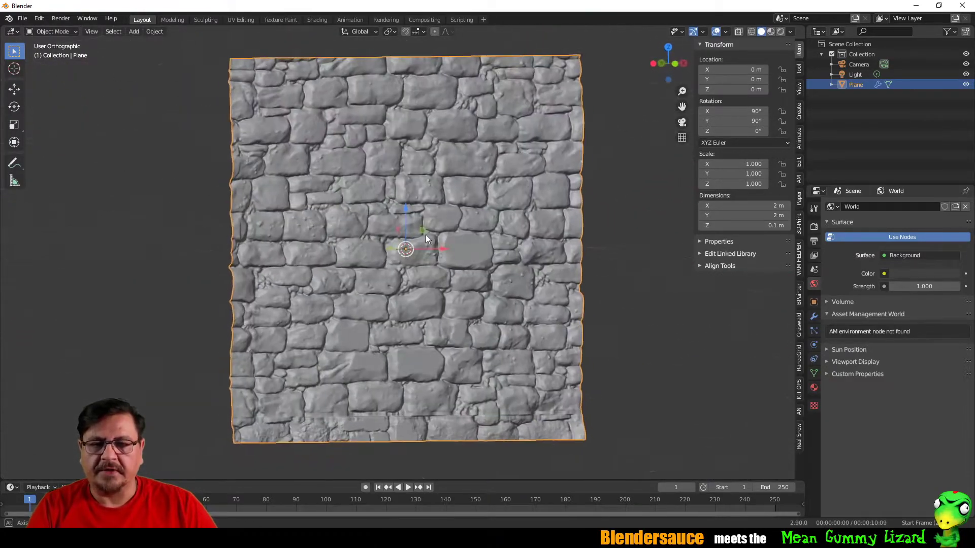
scroll(406, 254, up, 1)
scroll(403, 264, down, 2)
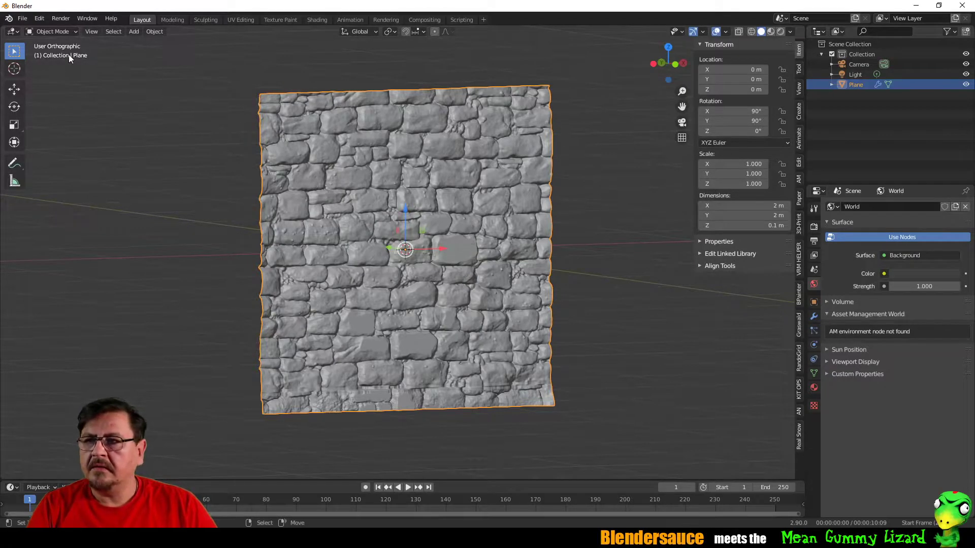
click(22, 19)
mouse_move(68, 29)
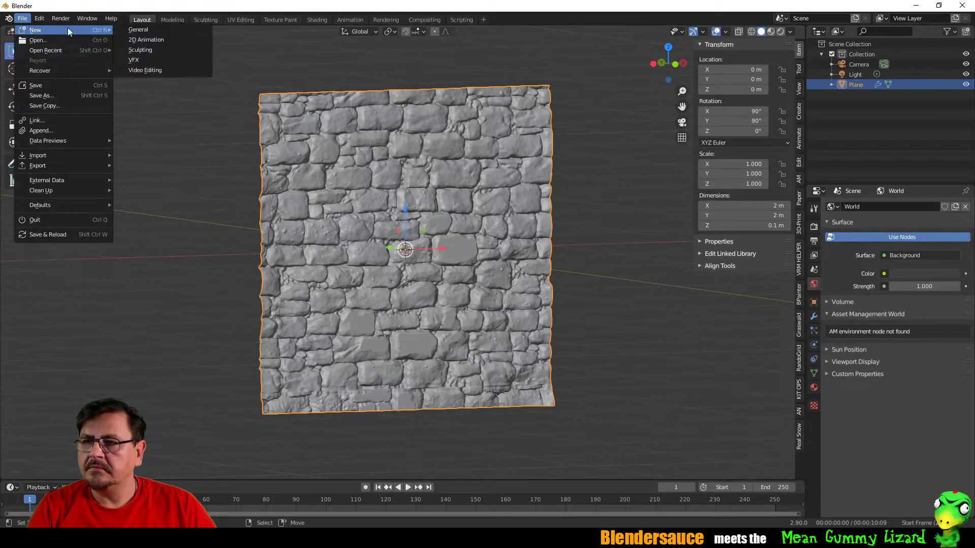
click(148, 29)
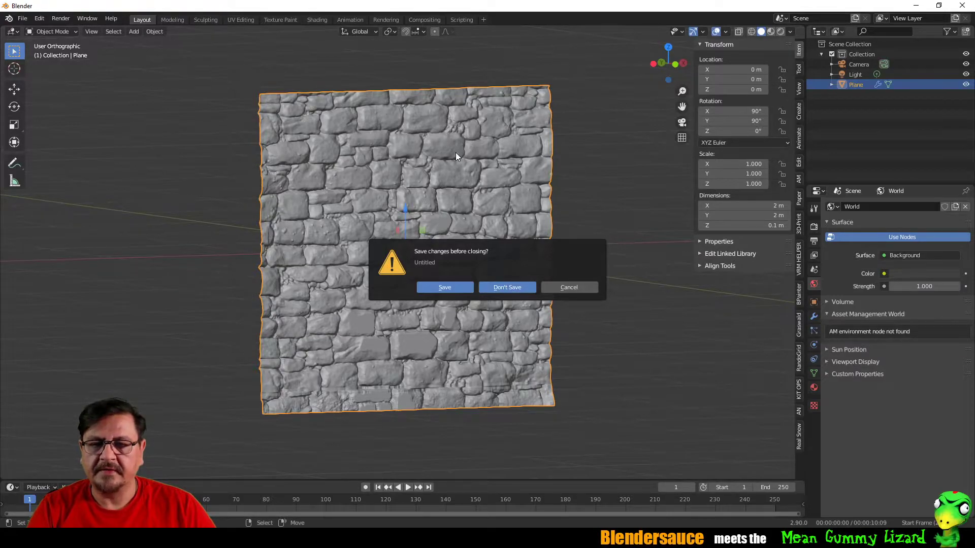
key(x)
click(411, 224)
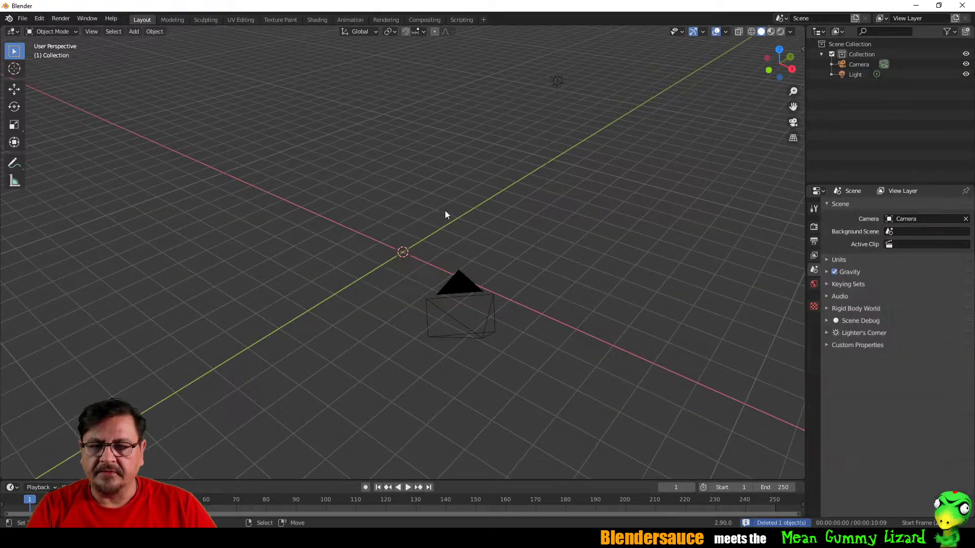
- Add a plane, rotate it 90° on X, and view it from the front
key(shift+a)
click(499, 213)
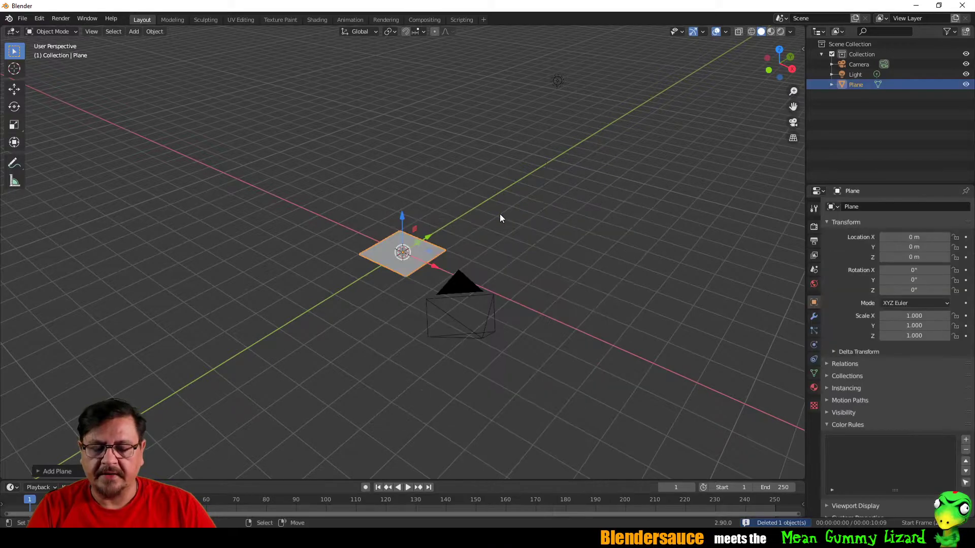
text(rx)
text(901)
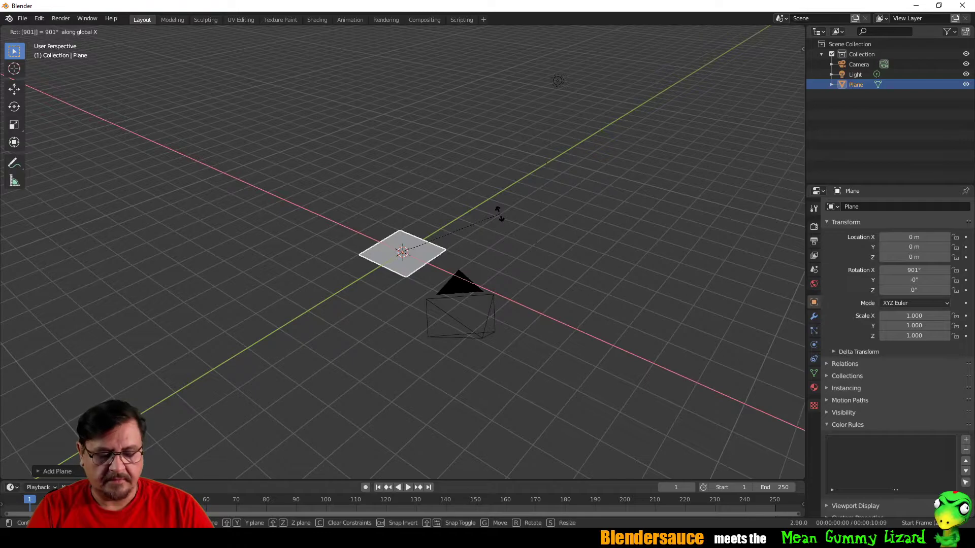
text(90)
key(BackSpace)
key(BackSpace)
key(BackSpace)
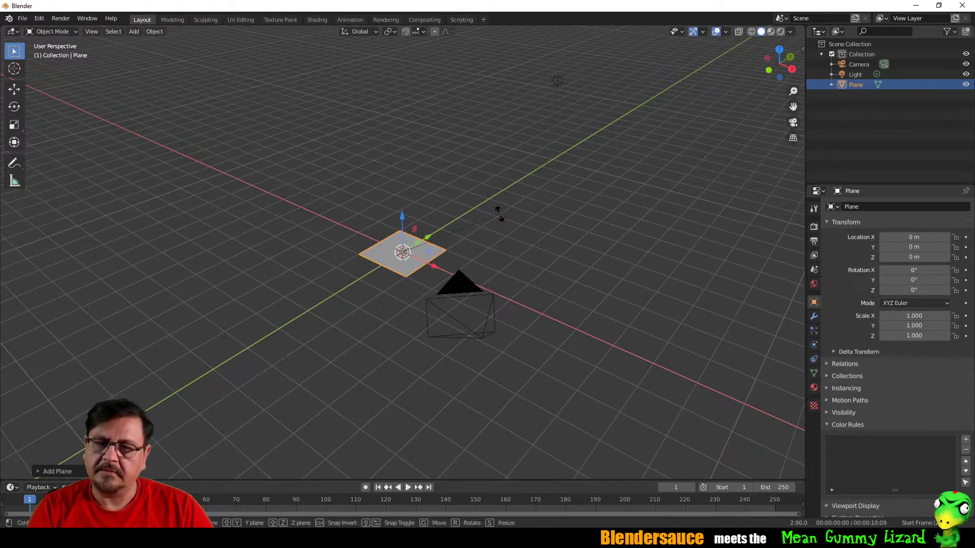
key(Return)
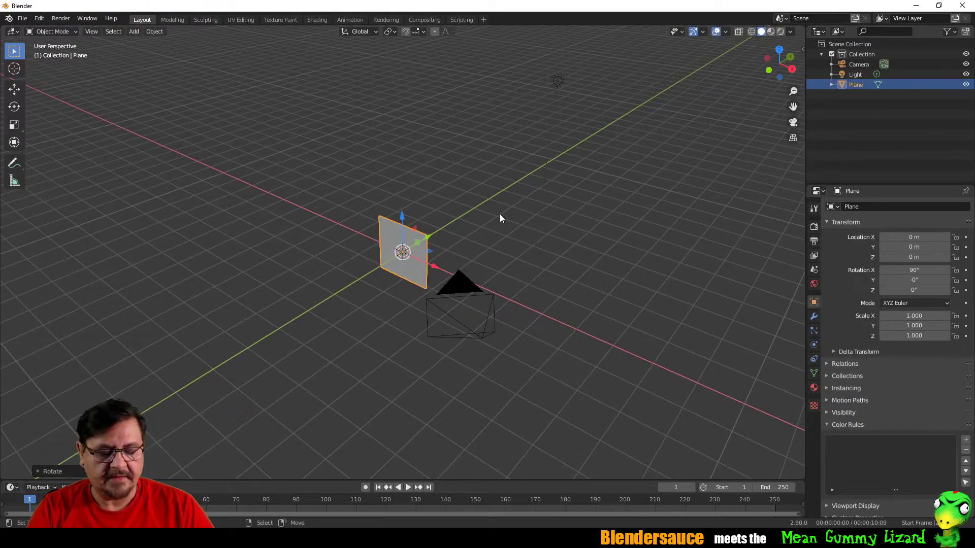
key(KP_1)
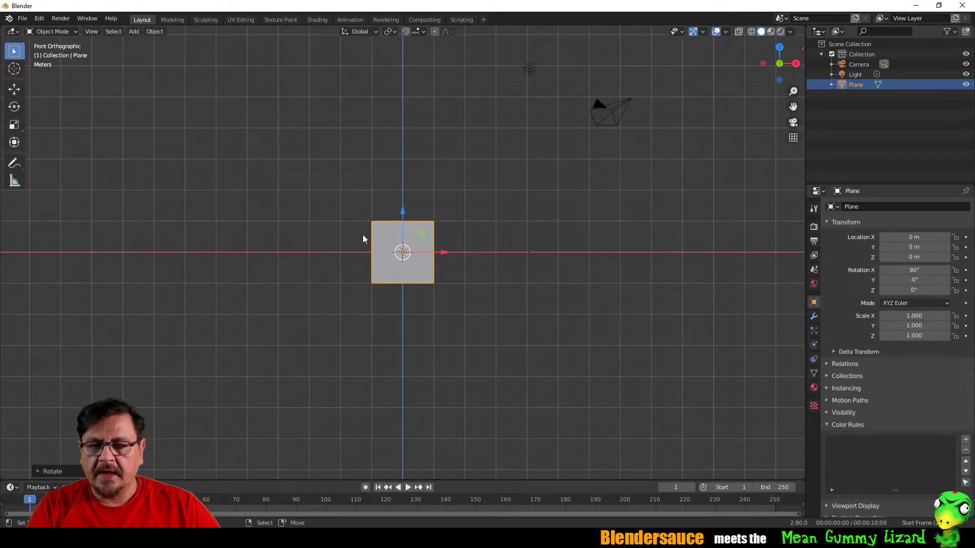
- In Edit Mode, cut ten evenly spaced vertical edge loops across the plane
scroll(363, 235, up, 5)
scroll(465, 261, up, 2)
shift+middle_drag(464, 196, 487, 199)
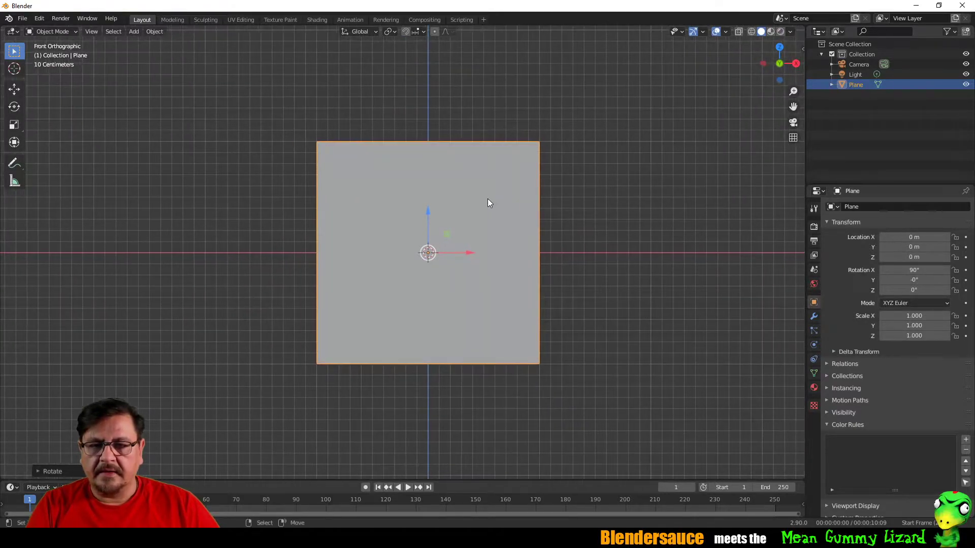
key(Tab)
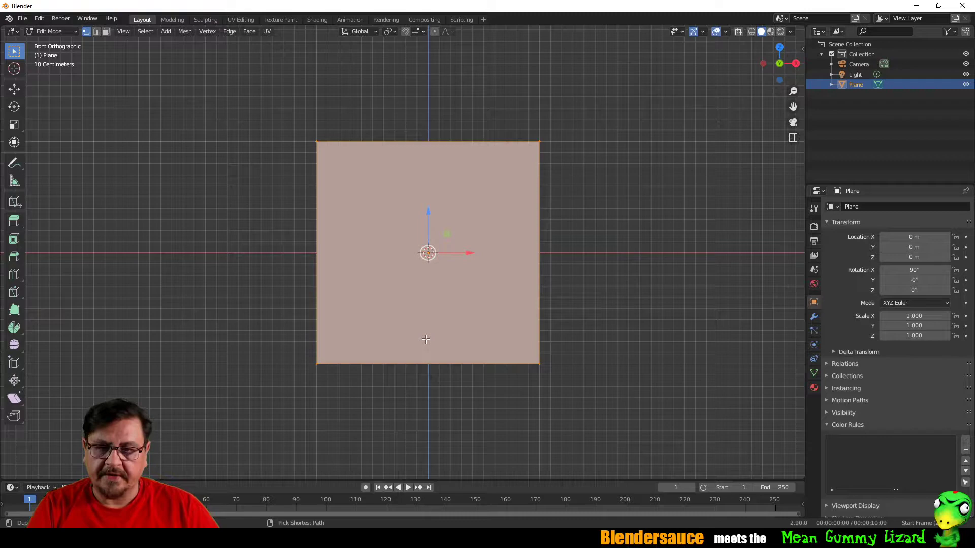
key(ctrl+r)
scroll(432, 360, up, 8)
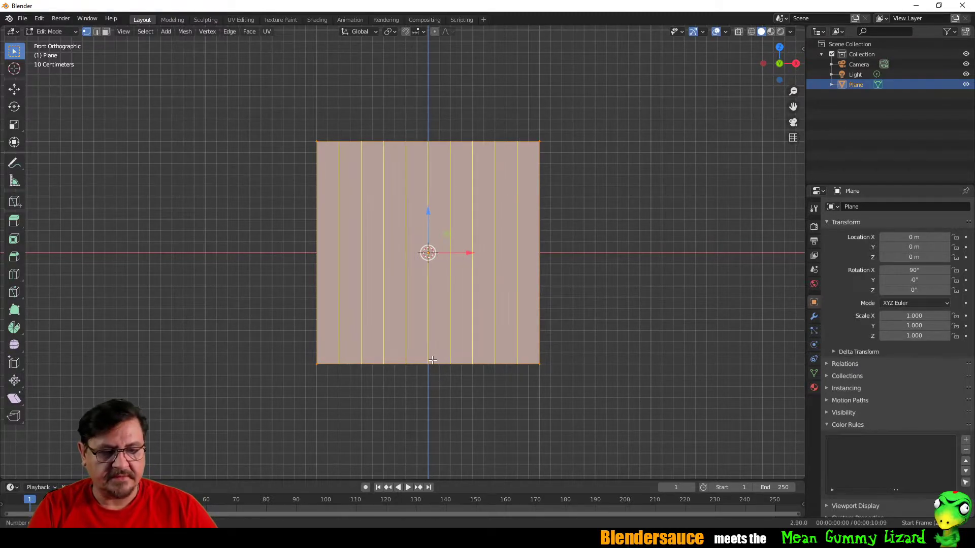
scroll(432, 360, up, 1)
click(432, 360)
right_click(436, 324)
- Cut ten evenly spaced horizontal edge loops, then select the whole grid
key(ctrl+r)
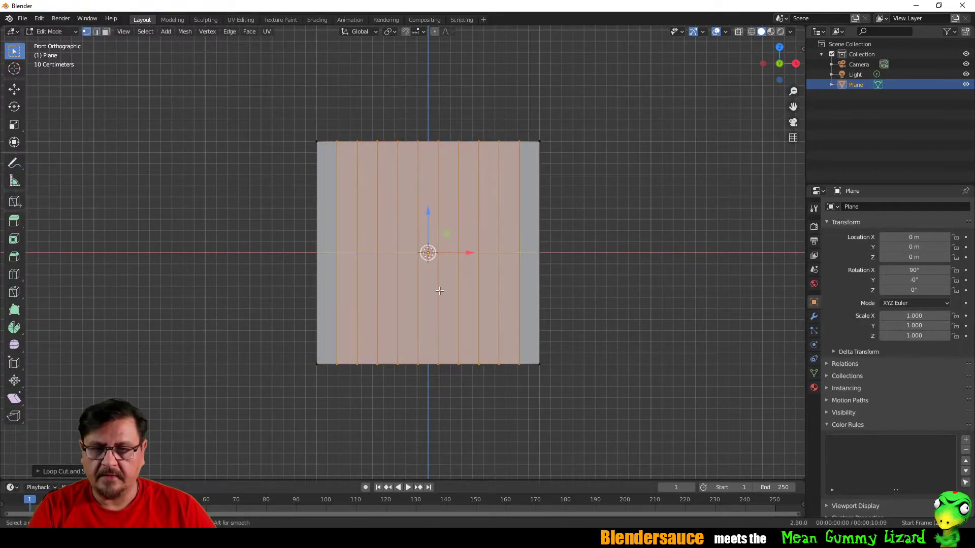
scroll(439, 290, up, 9)
click(439, 290)
right_click(439, 290)
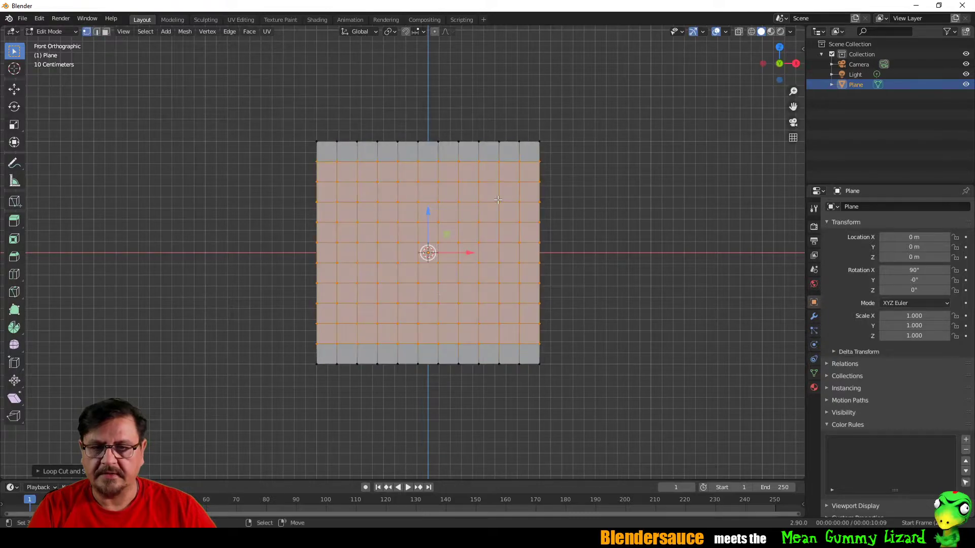
key(a)
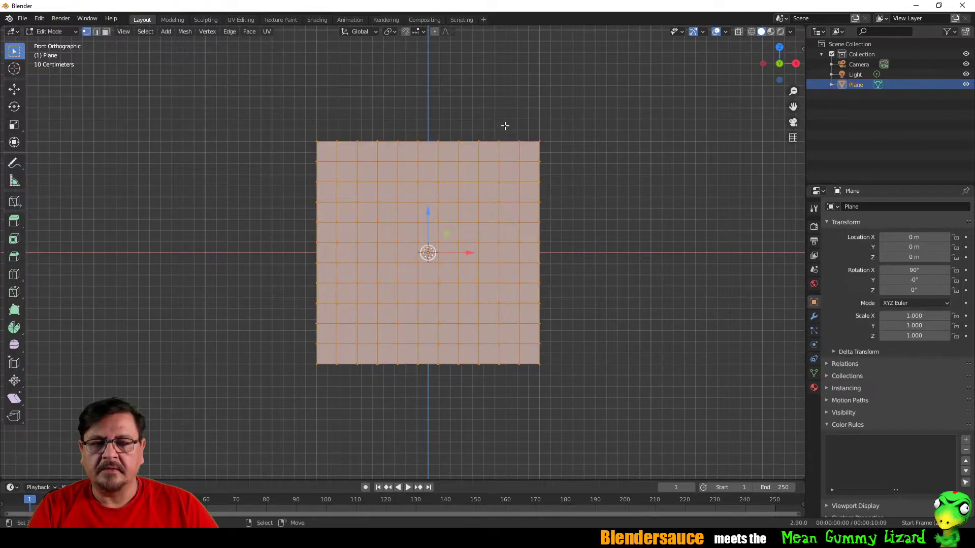
- Select the top, right, bottom and left border loops, set Mean Crease to 1.00, and exit Edit Mode
key(2)
alt+click(476, 141)
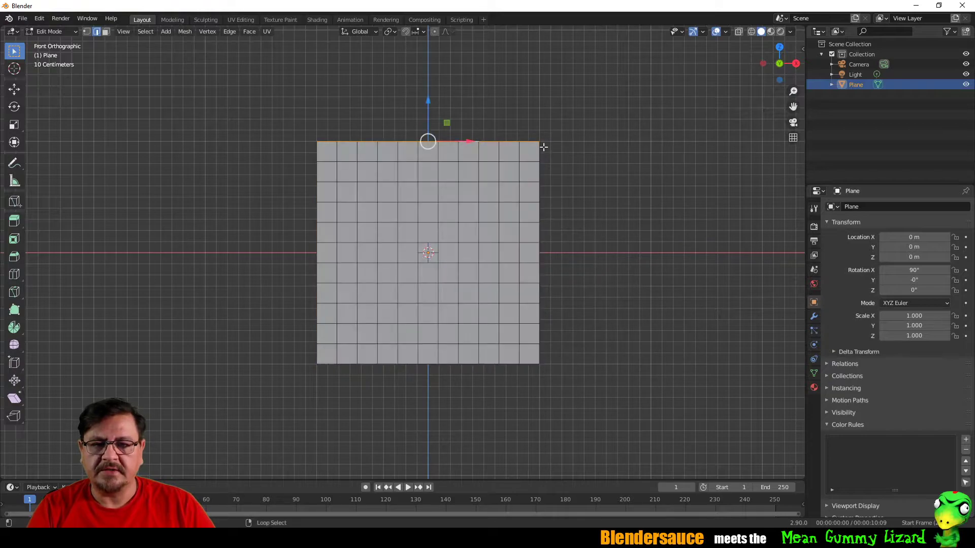
alt+shift+click(538, 183)
alt+shift+click(430, 366)
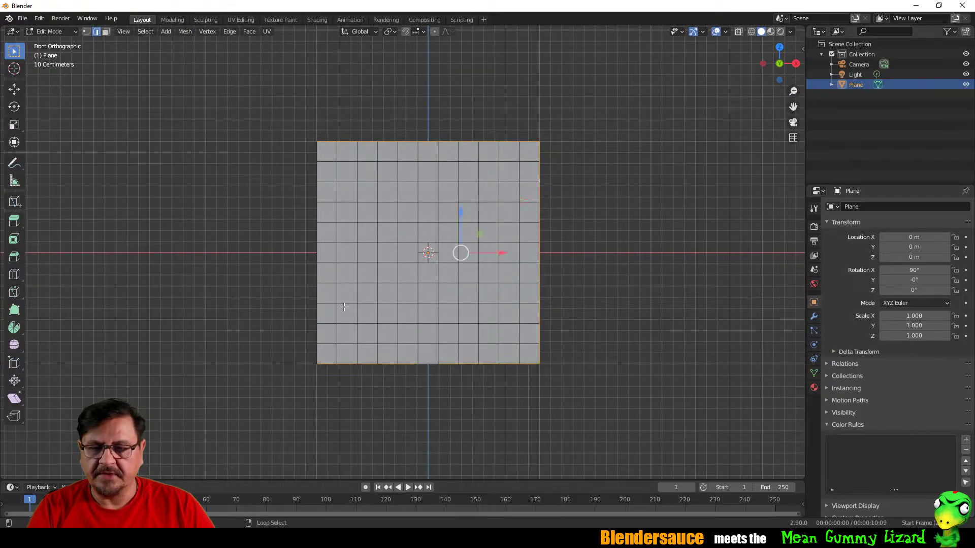
alt+shift+click(321, 294)
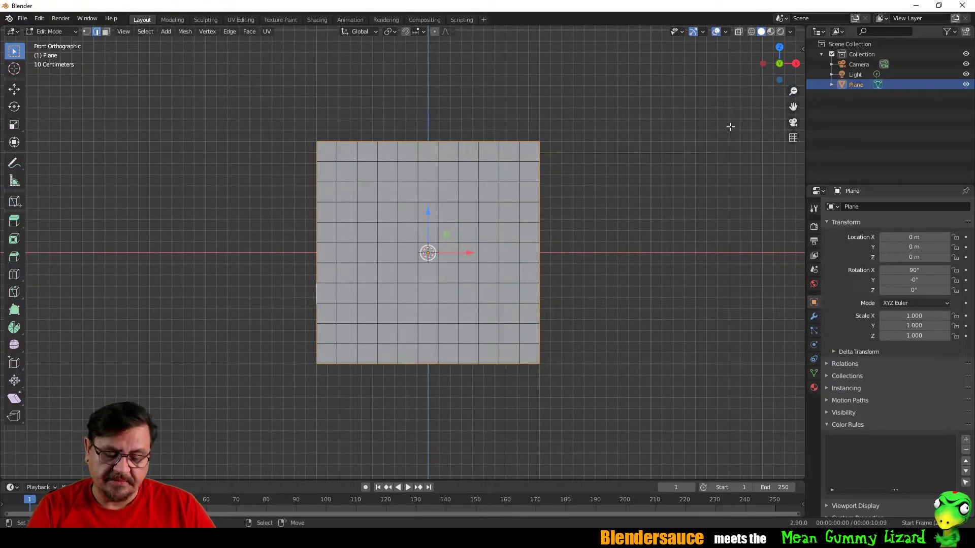
key(n)
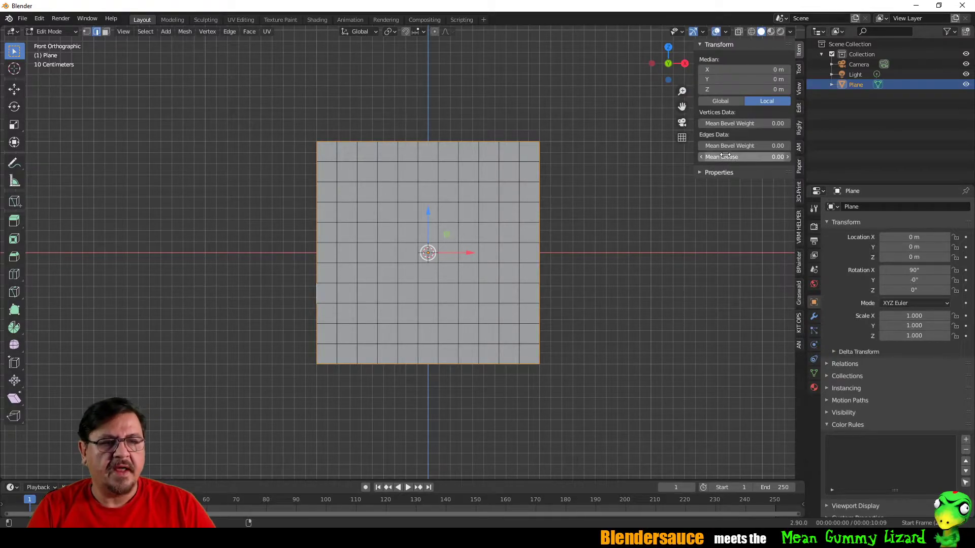
drag(725, 155, 787, 155)
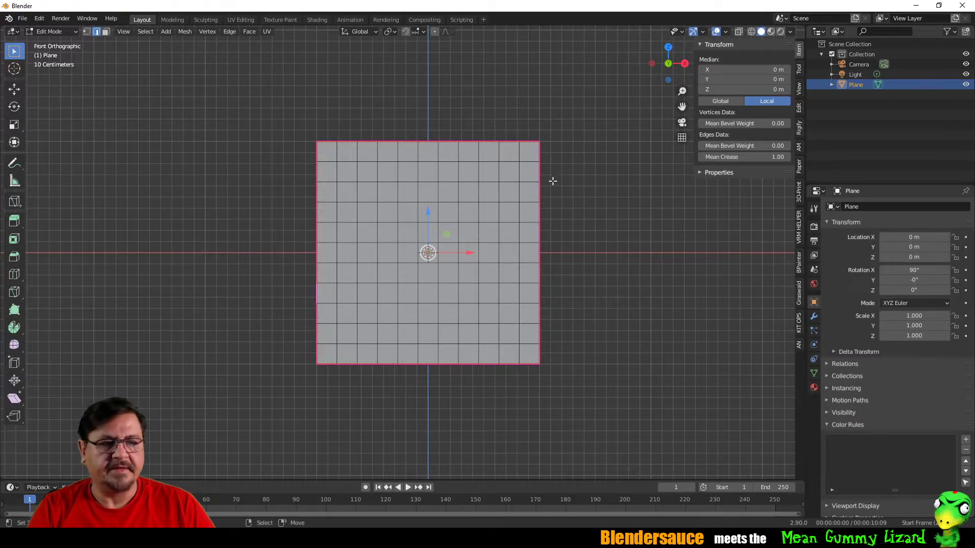
key(Tab)
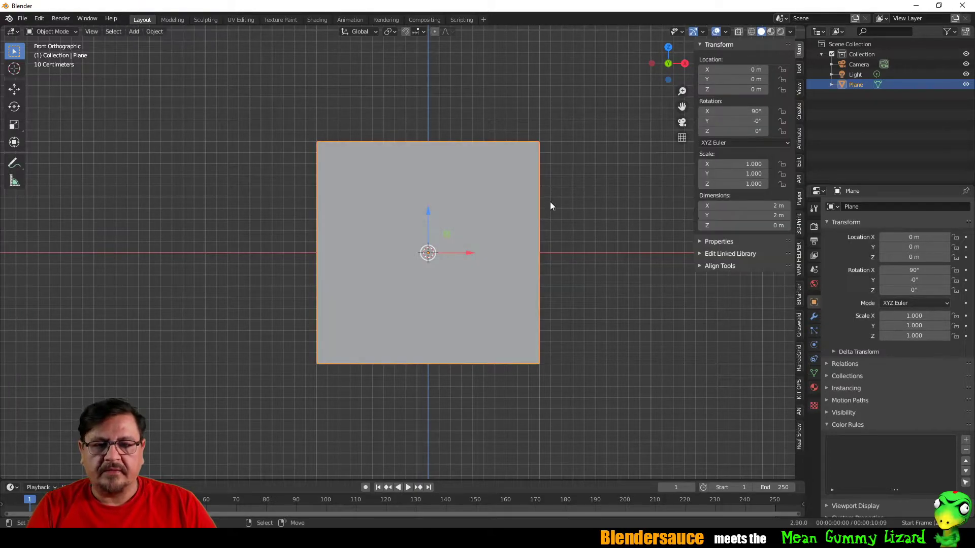
- Add a Subdivision Surface modifier with viewport level 4
click(814, 317)
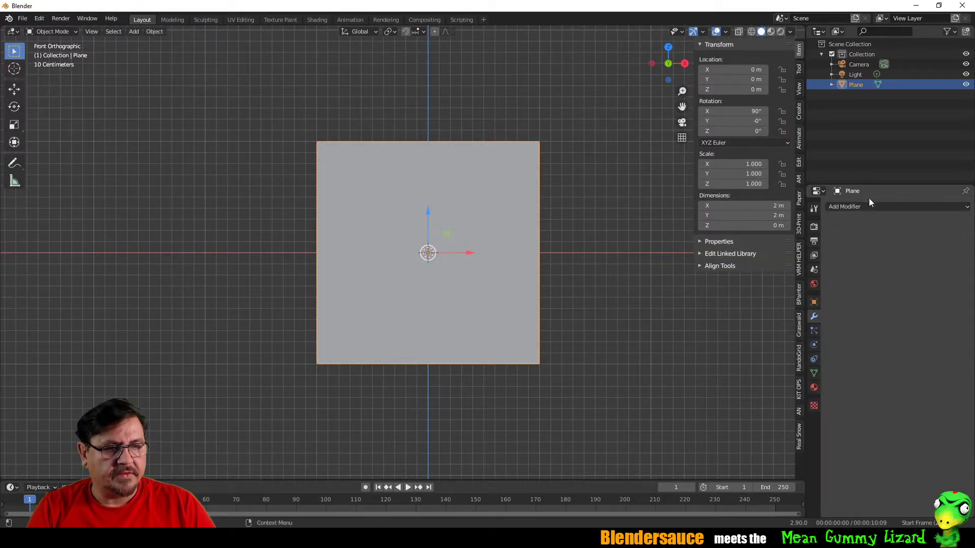
click(862, 207)
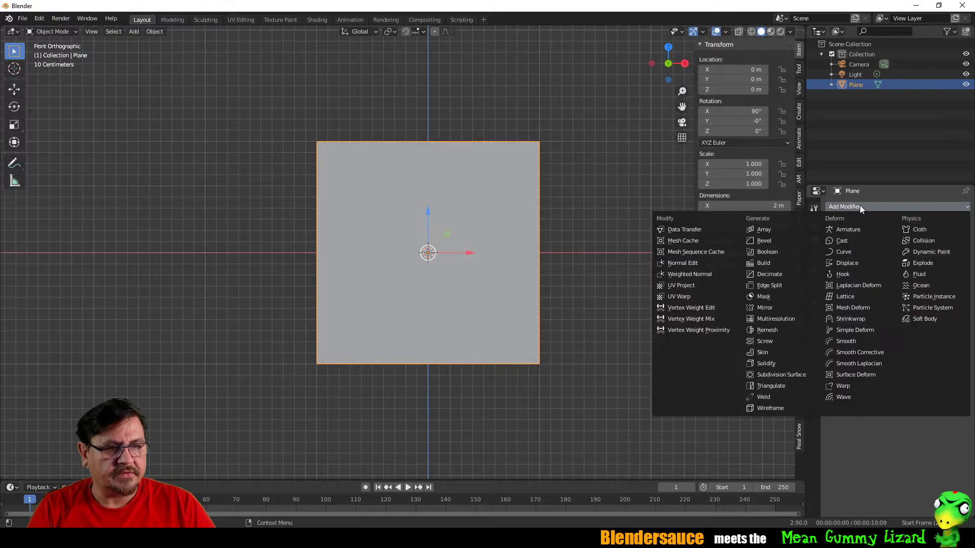
click(792, 376)
click(919, 274)
text(4)
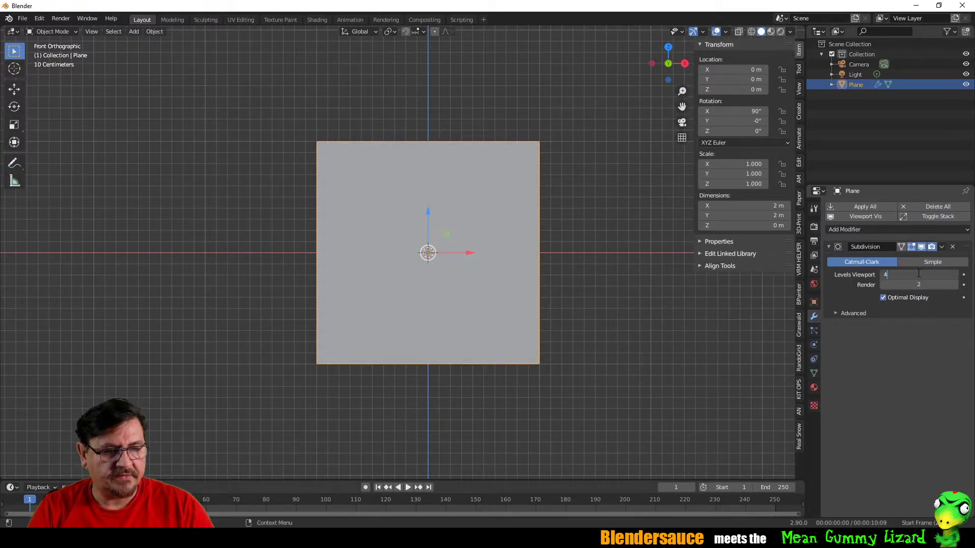
key(Return)
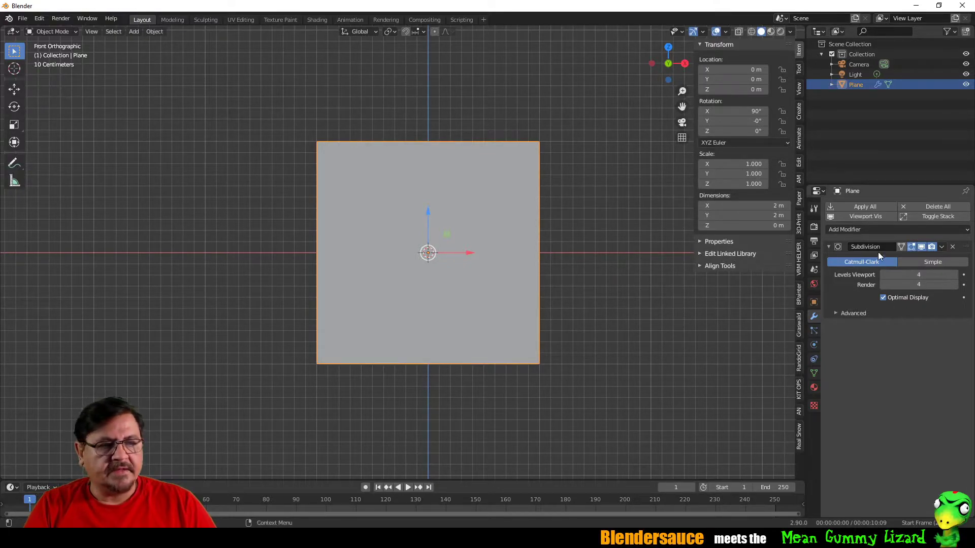
- Add a Displace modifier and create a new texture for it
click(884, 230)
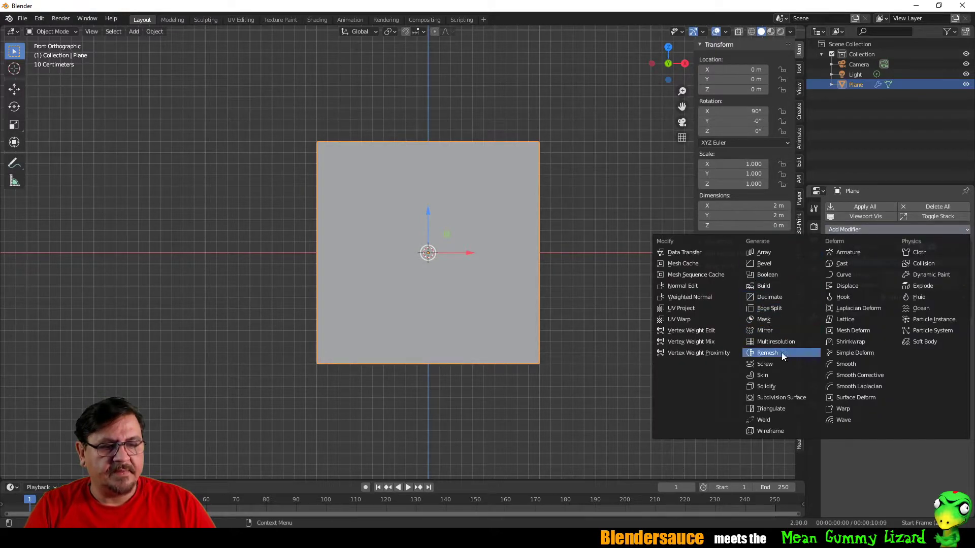
click(849, 288)
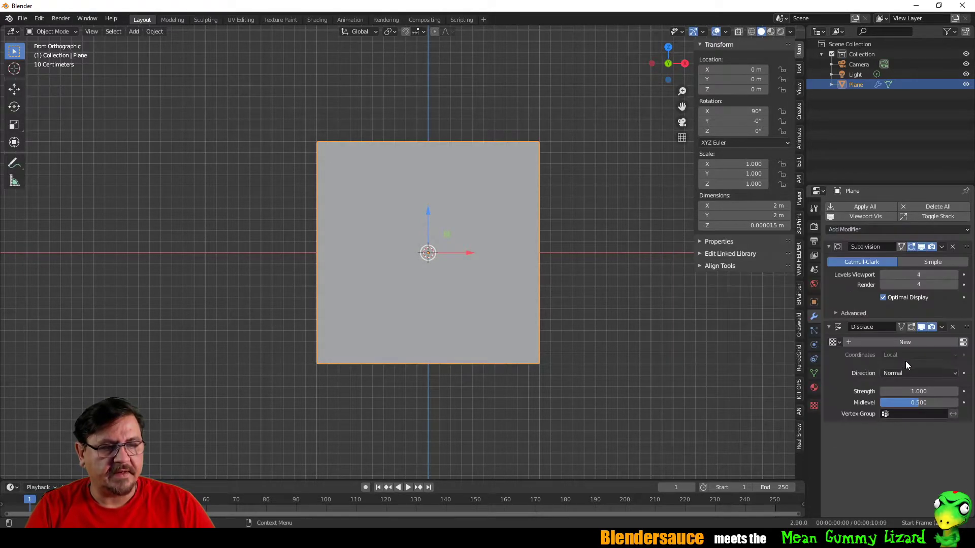
click(963, 342)
click(895, 226)
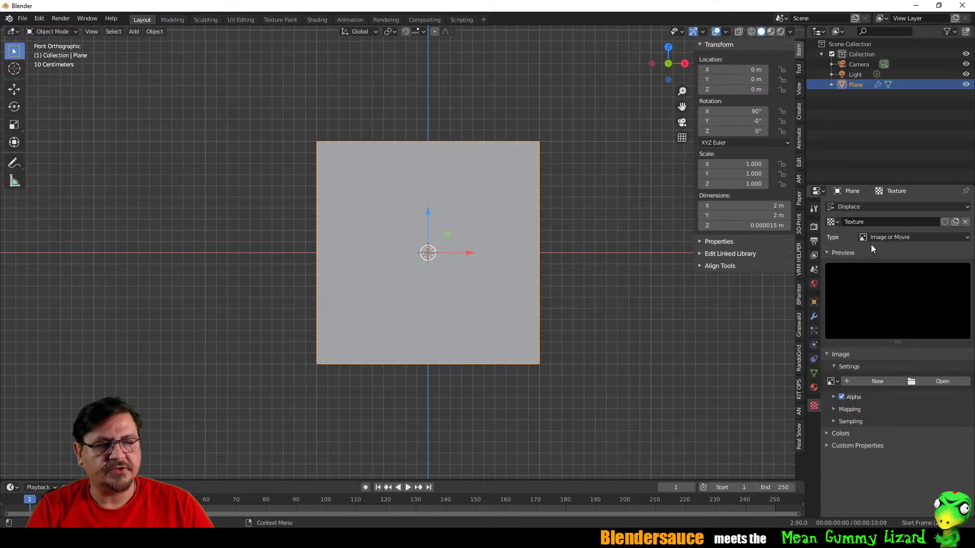
- Load Wall_Height.png from the Stone_texture_for_blender folder as the Displace texture image
click(930, 379)
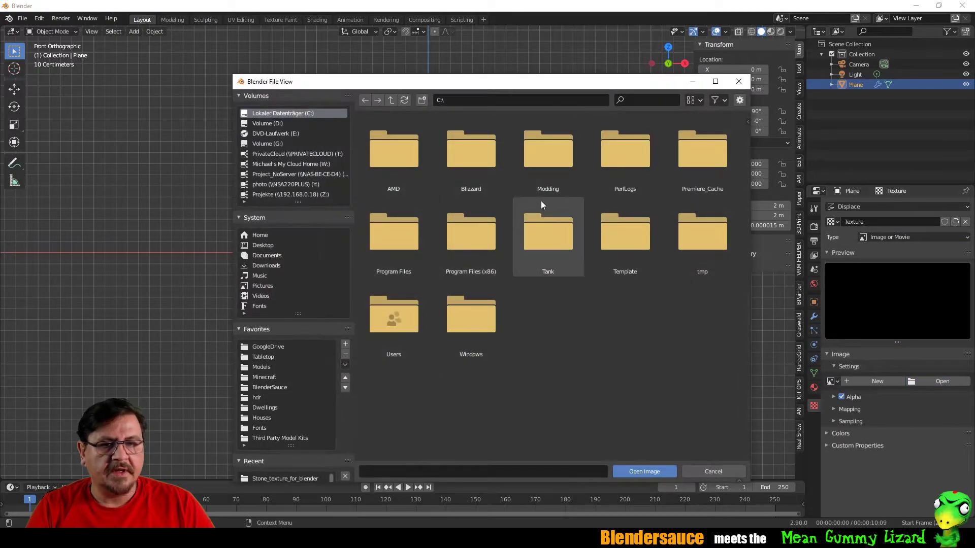
click(494, 99)
key(ctrl+v)
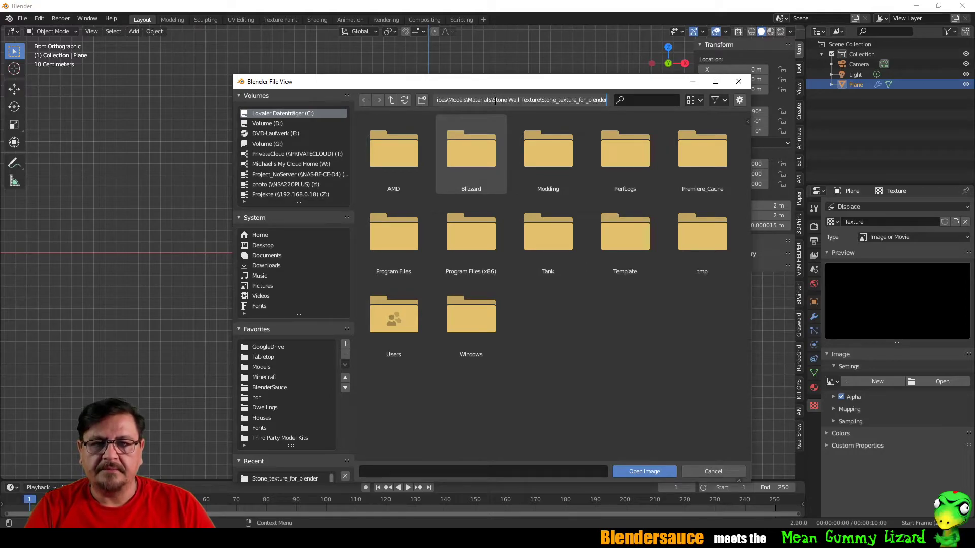
key(Return)
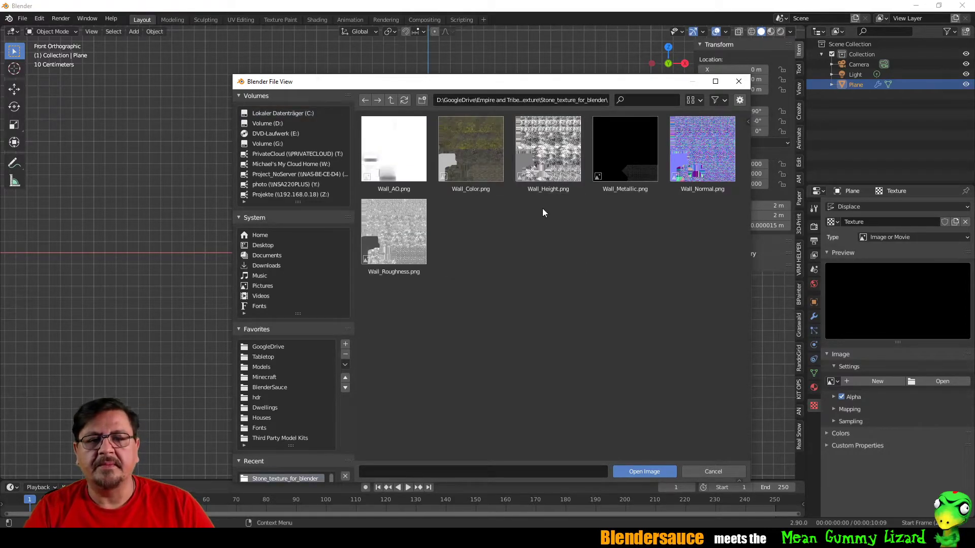
click(547, 173)
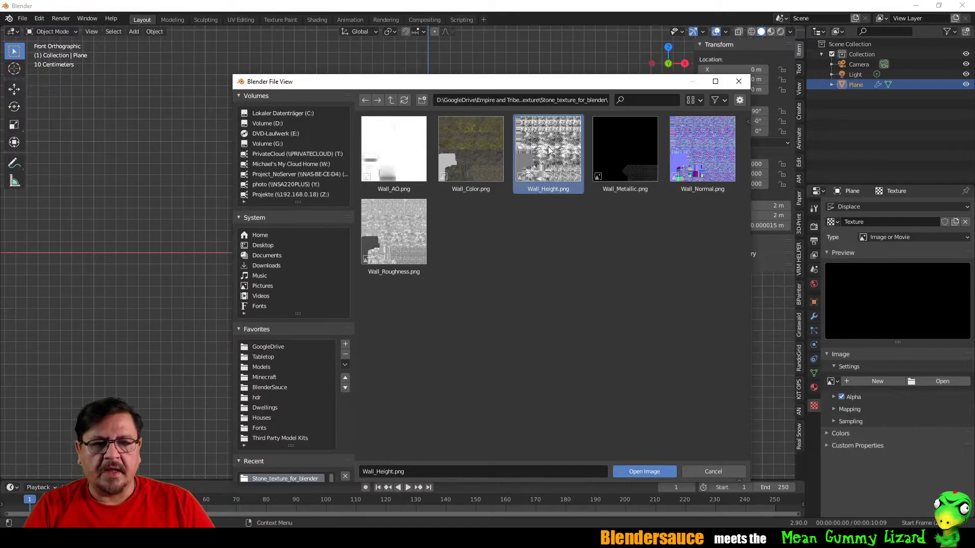
click(645, 472)
scroll(495, 250, up, 4)
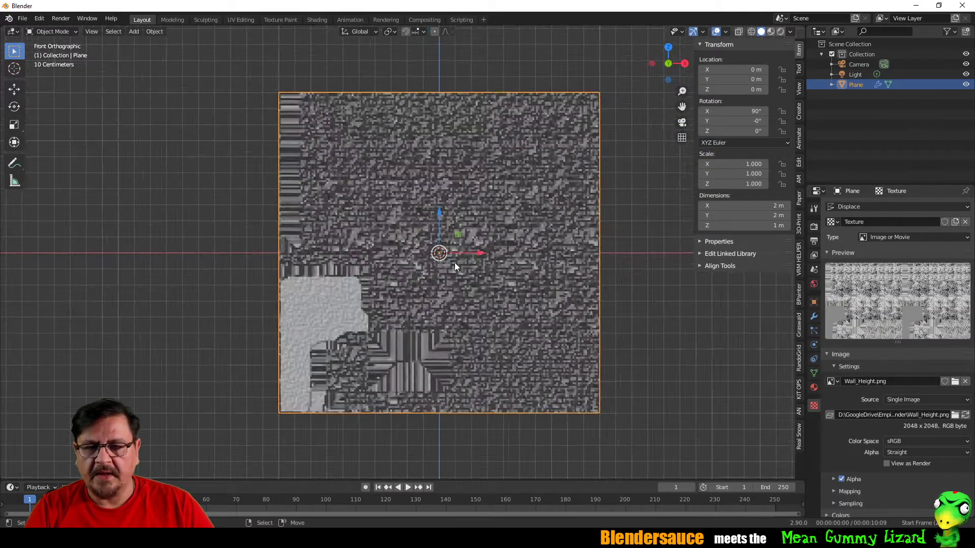
mouse_move(456, 261)
middle_down()
mouse_move(477, 199)
mouse_move(462, 282)
mouse_move(526, 236)
mouse_move(520, 265)
mouse_move(498, 254)
mouse_move(432, 253)
mouse_move(482, 252)
mouse_move(526, 281)
mouse_move(448, 266)
mouse_move(458, 268)
middle_up()
- Unwrap the plane and show Wall_Height.png in the UV Editing workspace
key(Tab)
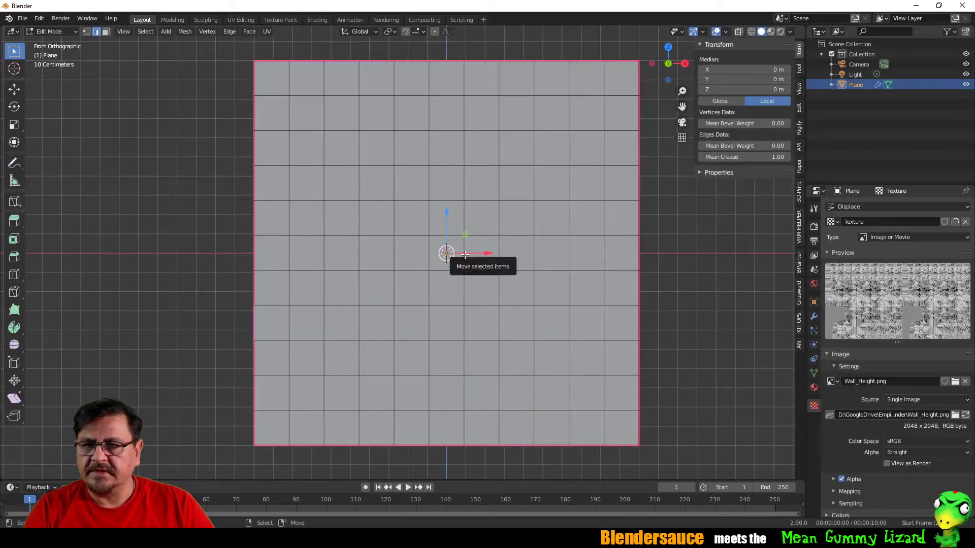
key(a)
key(u)
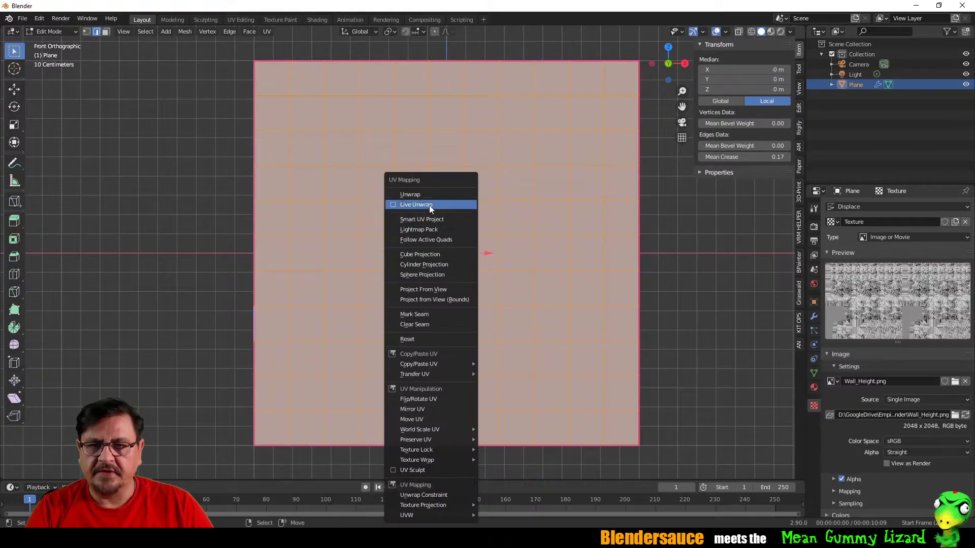
click(427, 193)
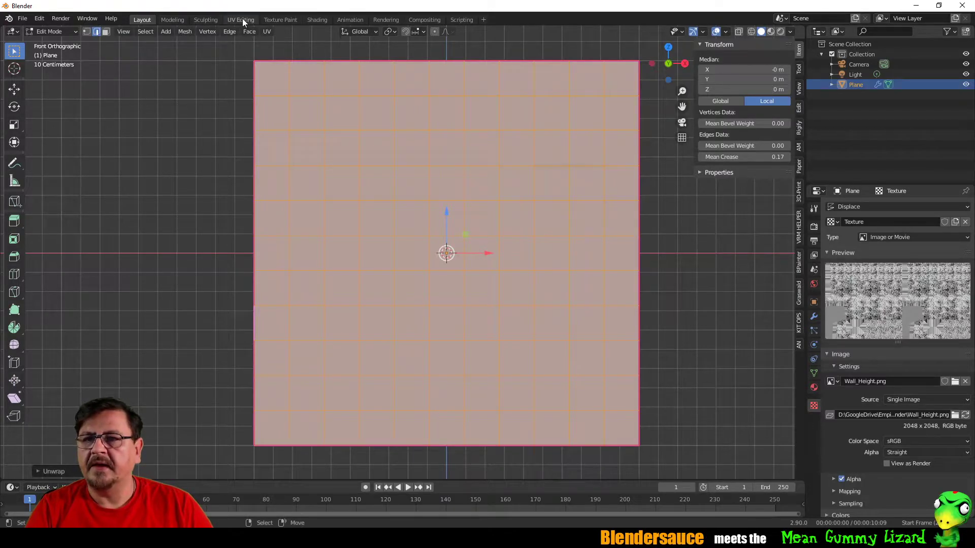
click(242, 19)
click(269, 31)
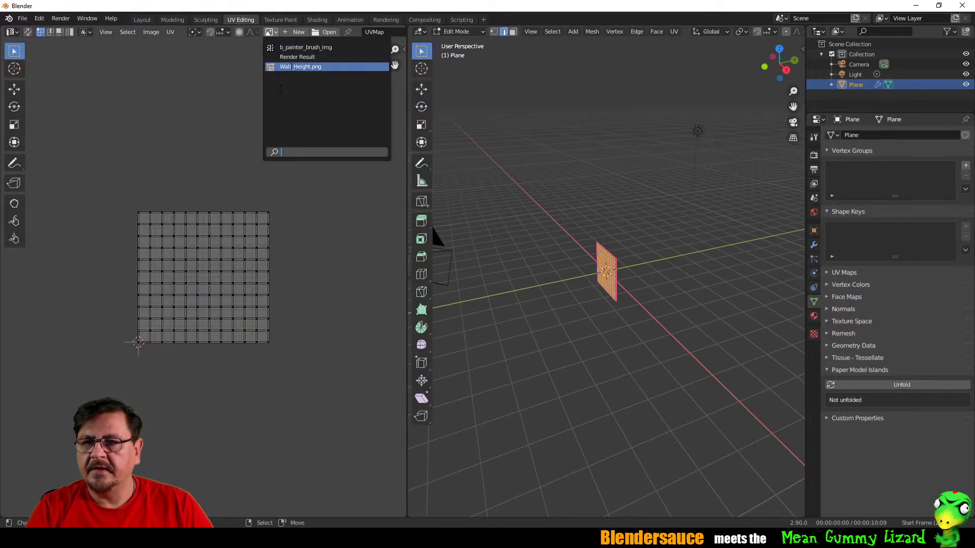
click(293, 70)
scroll(255, 176, down, 8)
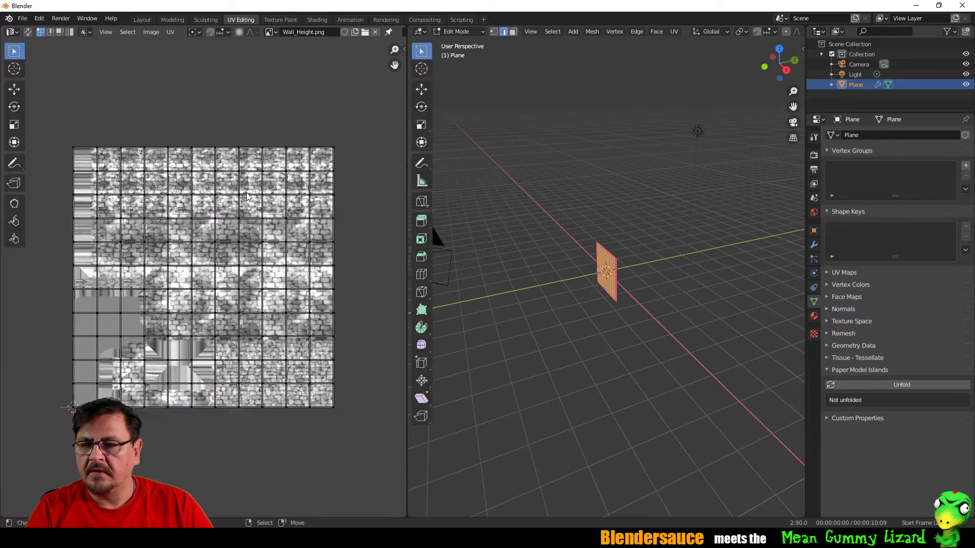
- Scale and move the UV grid over the stones, finishing at scale 1.1615, then exit Edit Mode
key(a)
key(s)
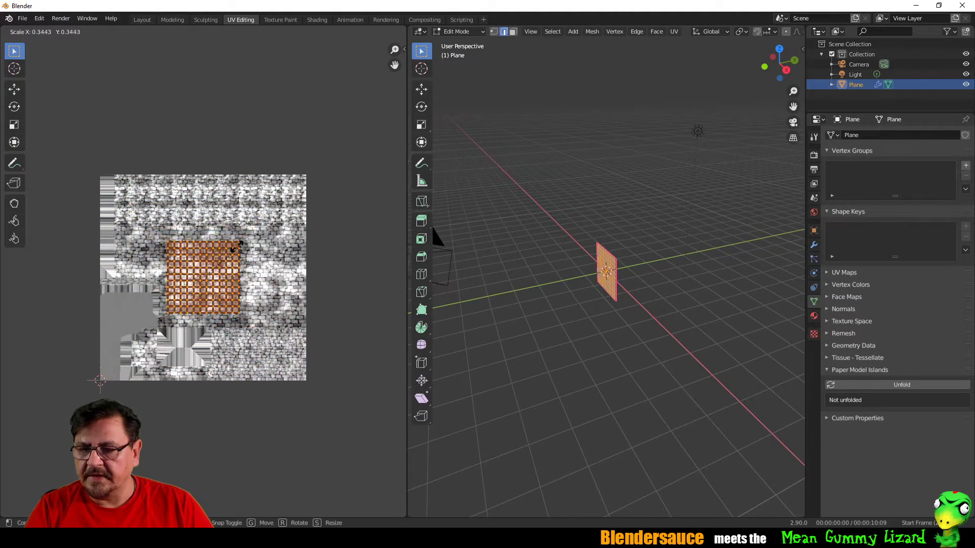
click(237, 253)
key(g)
click(255, 269)
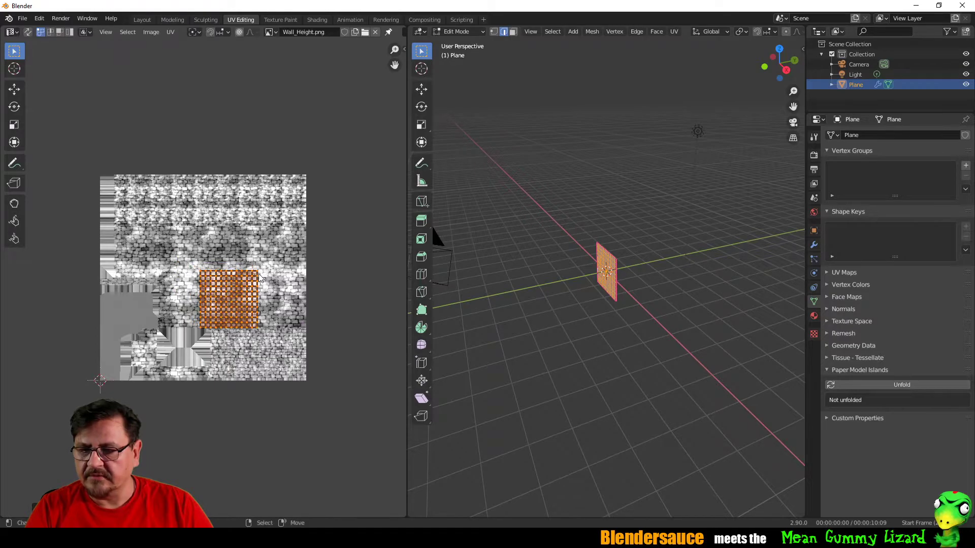
scroll(219, 259, up, 6)
scroll(219, 260, down, 2)
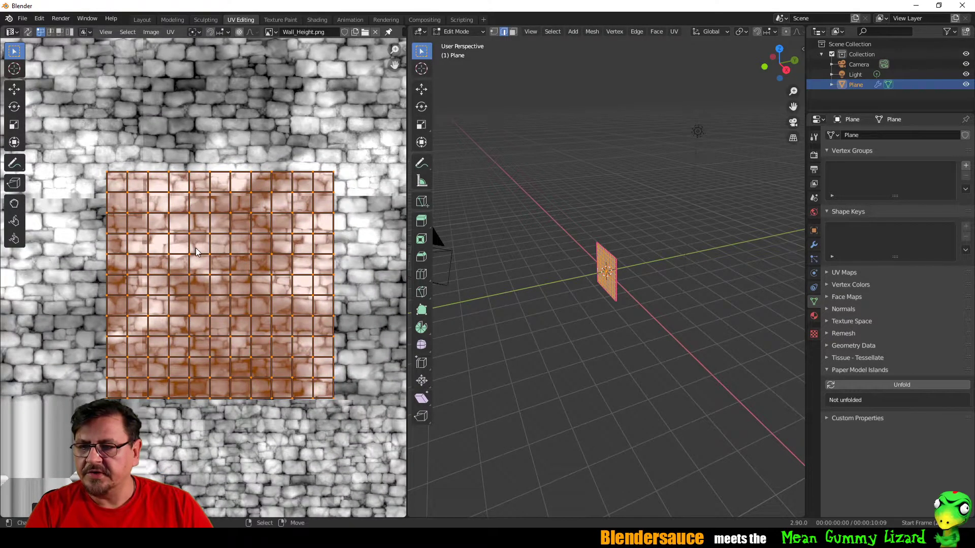
key(s)
click(278, 337)
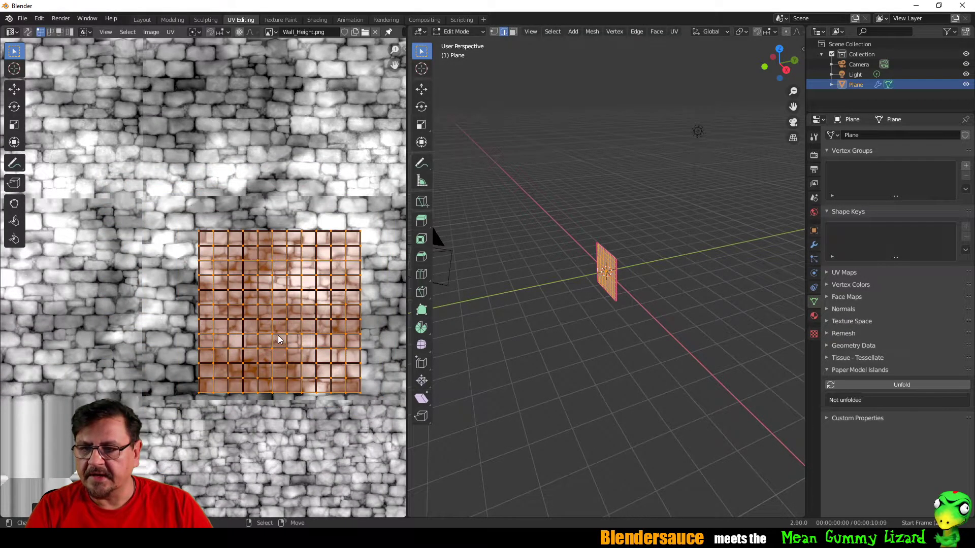
key(s)
click(282, 321)
key(s)
click(298, 321)
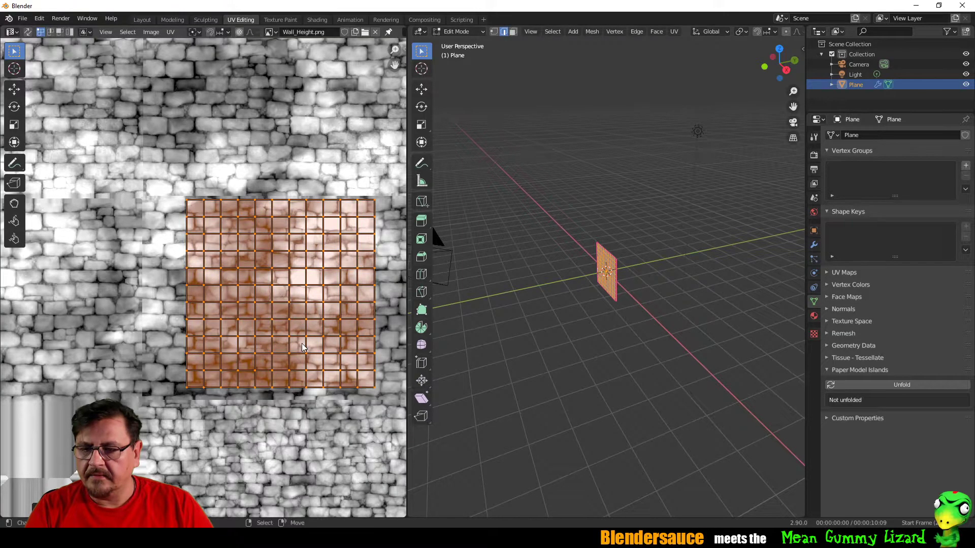
key(Tab)
middle_drag(569, 276, 762, 311)
scroll(611, 299, up, 5)
- Set the Displace modifier's texture Coordinates to UV
click(813, 245)
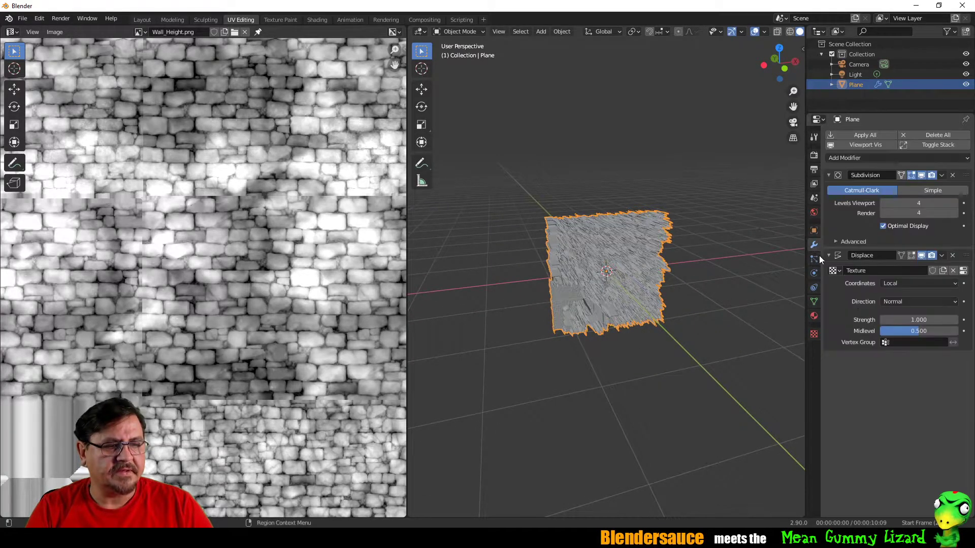
click(902, 302)
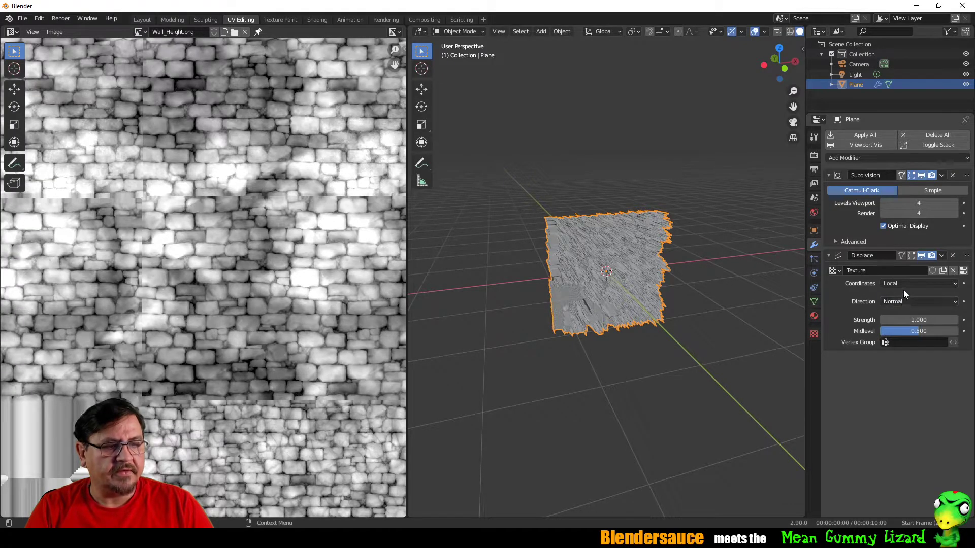
click(904, 284)
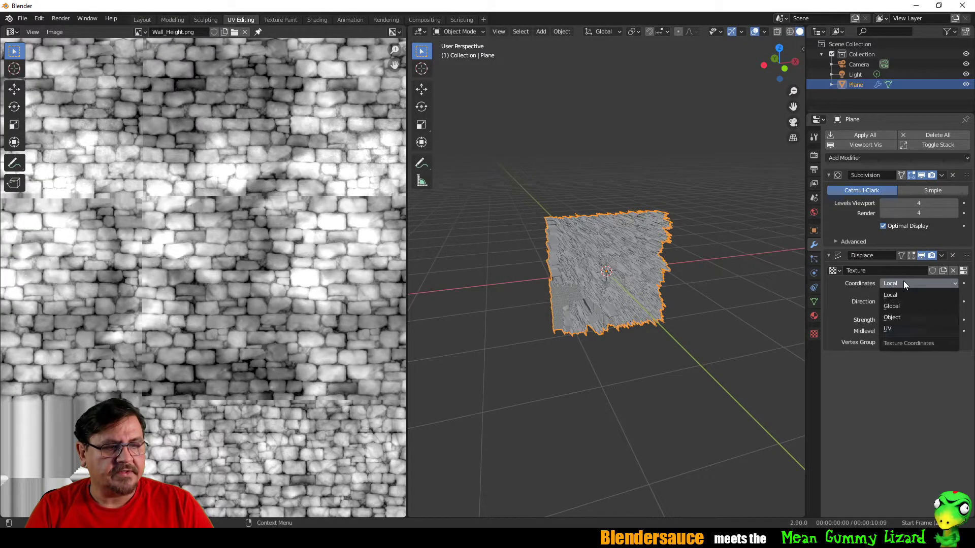
click(903, 326)
middle_drag(645, 257, 687, 269)
- Set the Displace Strength to 0.1 and orbit to inspect the relief
drag(919, 332, 879, 332)
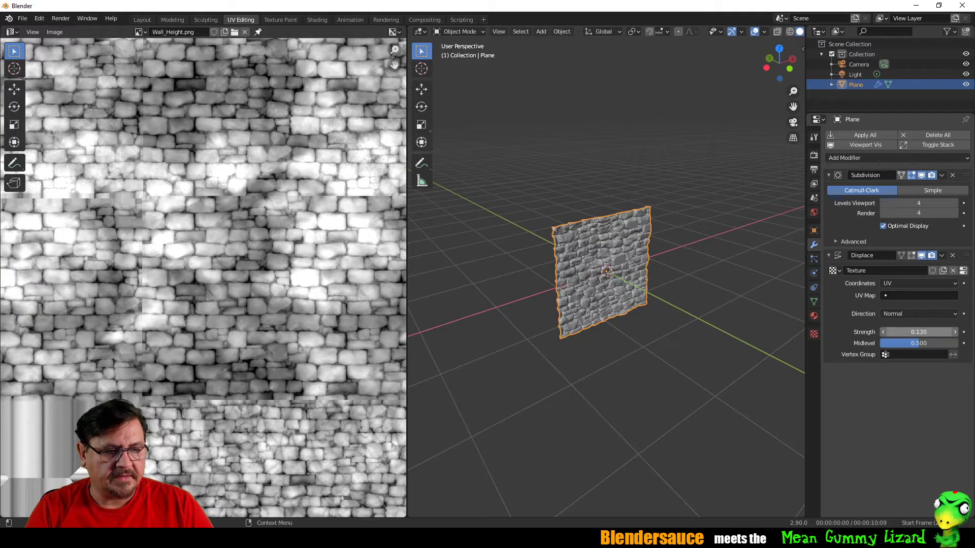
click(919, 332)
text(0.1)
key(Return)
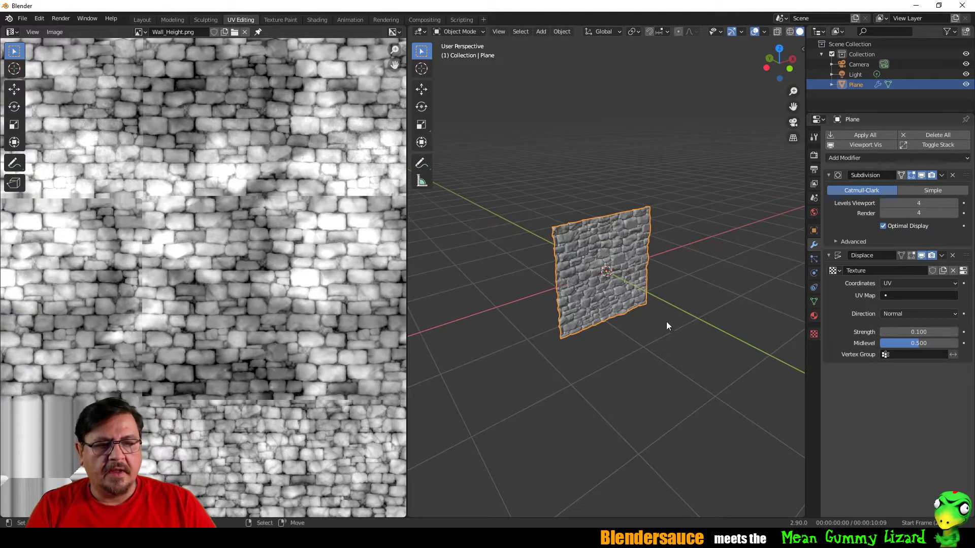
middle_drag(667, 326, 558, 212)
scroll(603, 255, up, 4)
mouse_move(603, 254)
middle_down()
mouse_move(610, 234)
mouse_move(568, 255)
mouse_move(631, 255)
mouse_move(598, 248)
middle_up()
- Subdivide the whole mesh once from the Edge menu and view the finer wall relief
key(Tab)
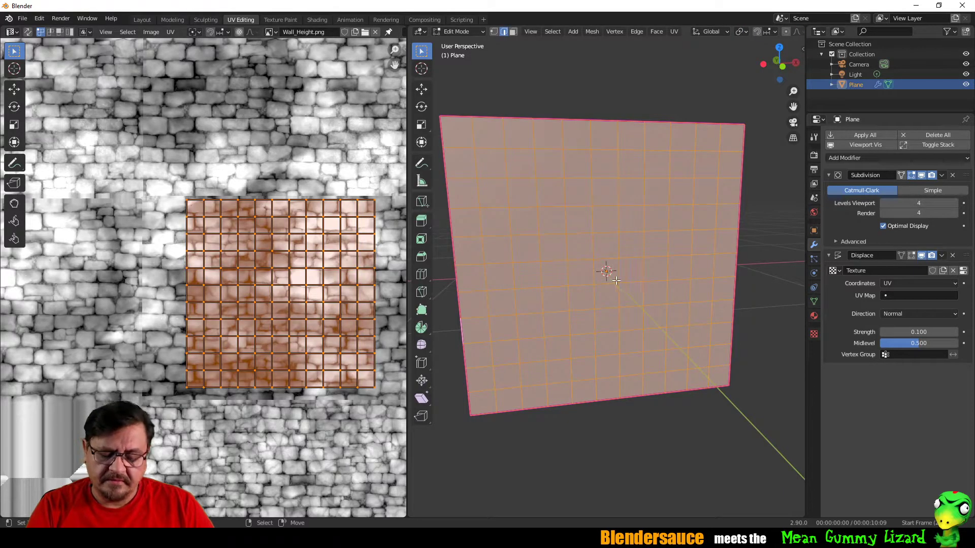
key(ctrl+e)
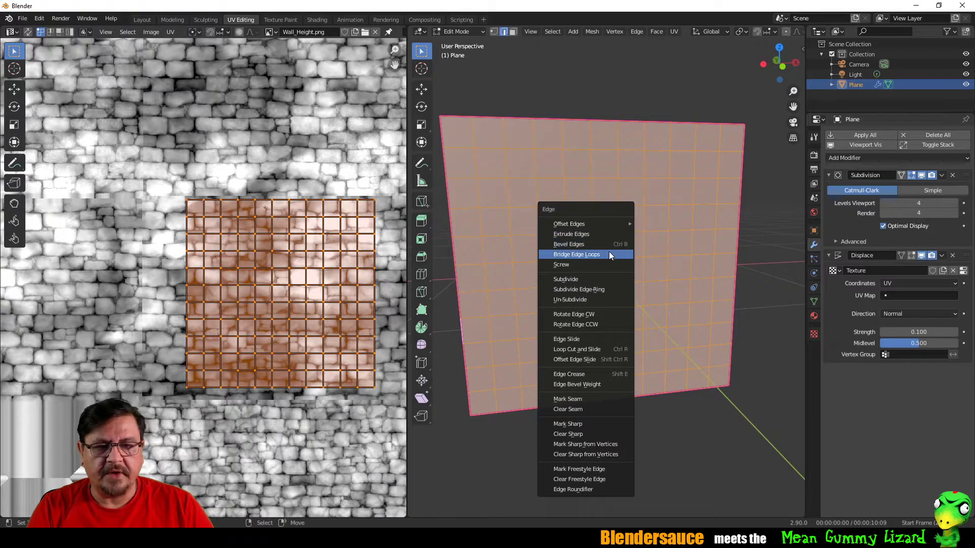
click(601, 280)
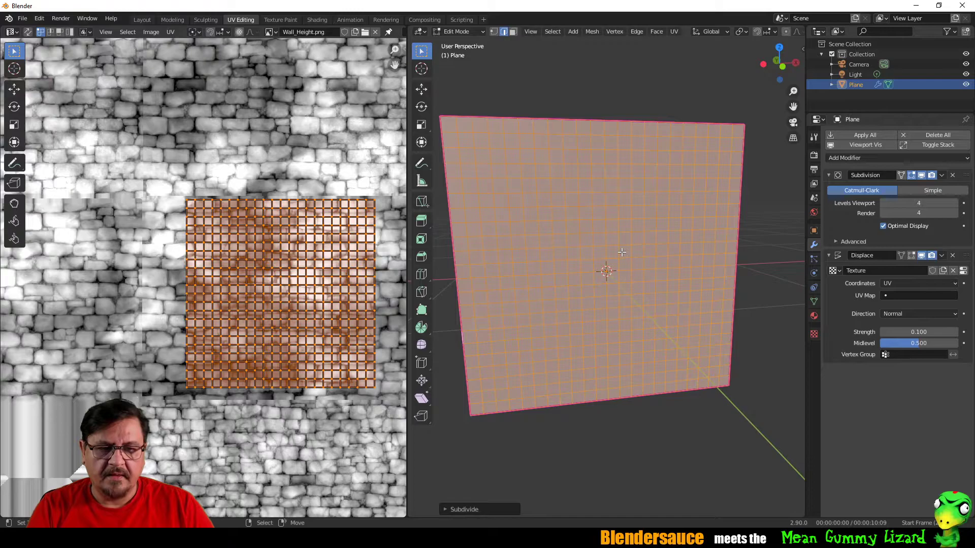
key(Tab)
mouse_move(665, 252)
middle_down()
mouse_move(642, 239)
mouse_move(655, 239)
middle_up()
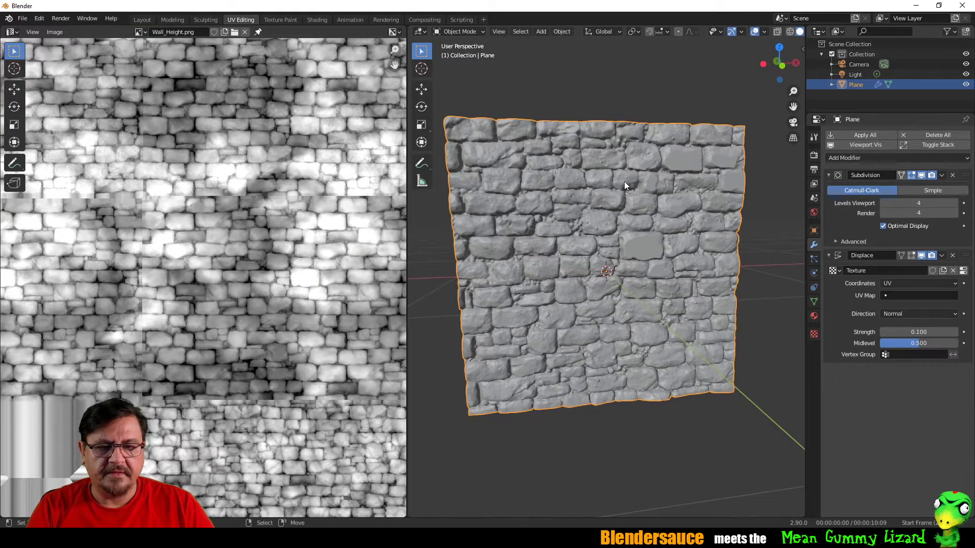
middle_drag(625, 184, 587, 201)
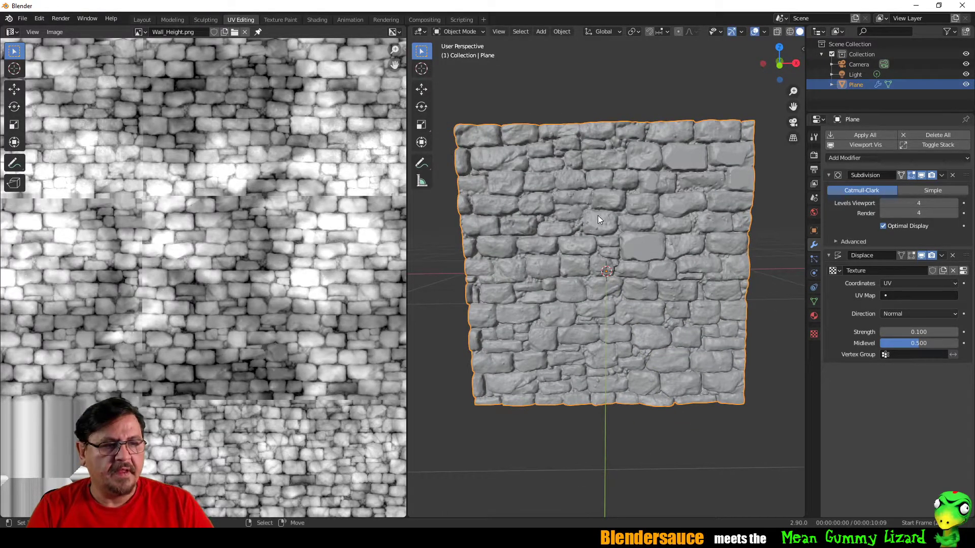
middle_drag(599, 224, 524, 217)
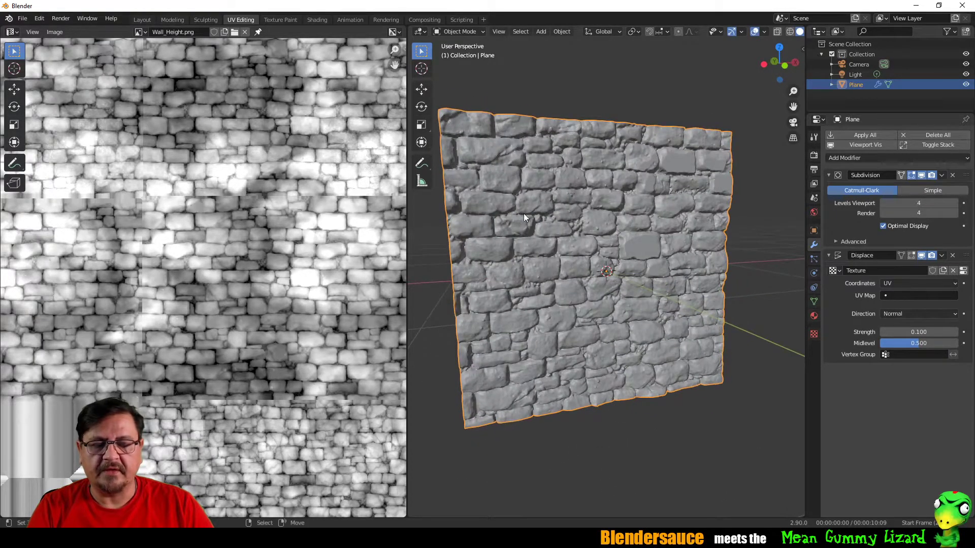
- Move the UV grid up, then back down to the image centre
key(Tab)
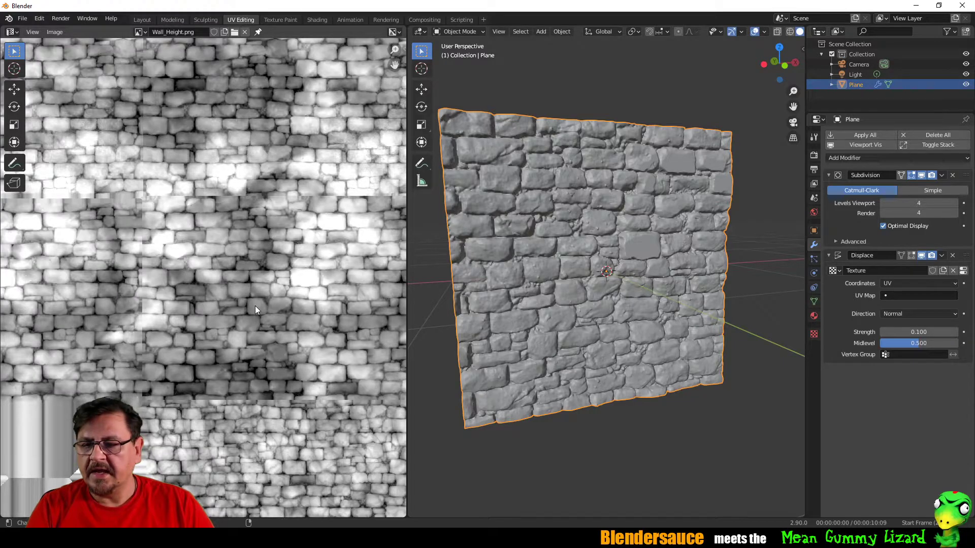
scroll(246, 291, down, 3)
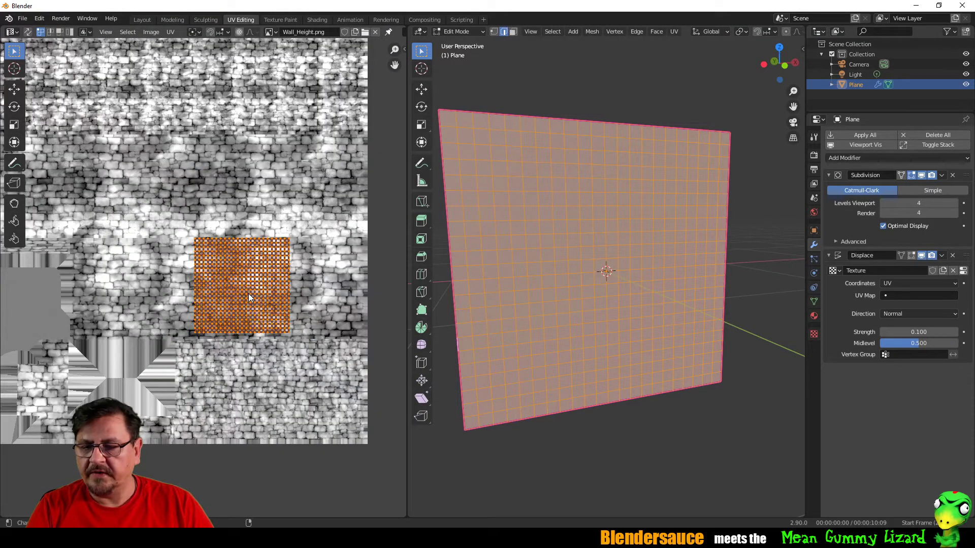
key(g)
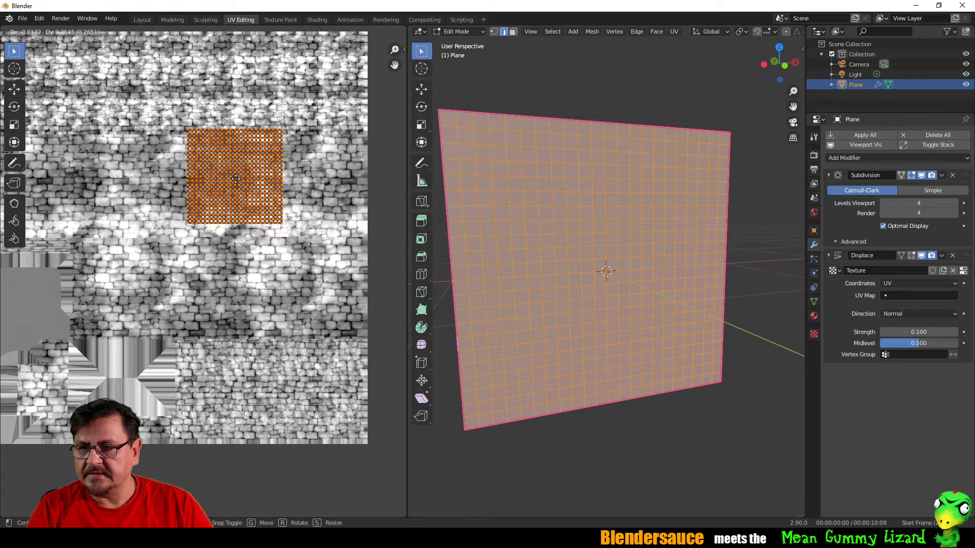
click(236, 180)
scroll(230, 212, up, 4)
key(g)
click(226, 363)
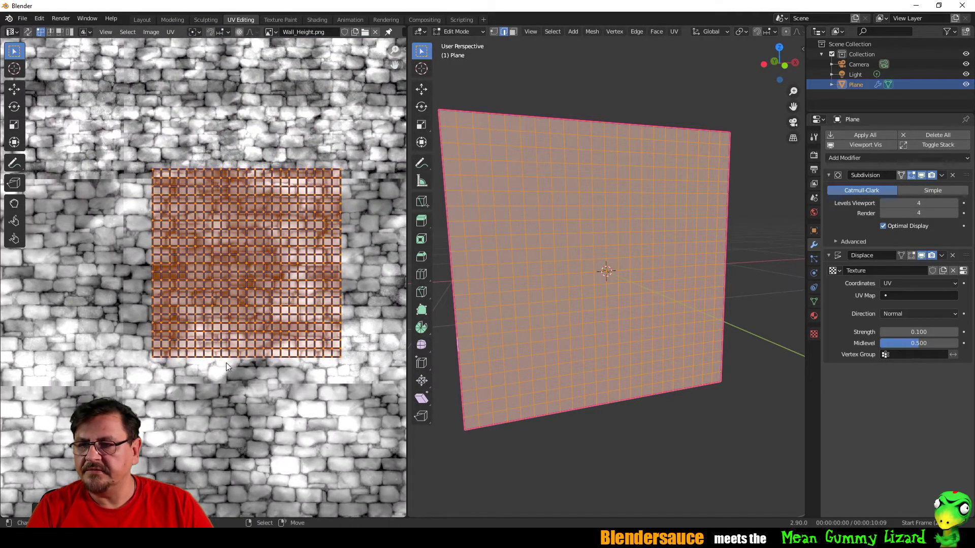
- Shrink the UV grid slightly, shift it lower-left, and return to Object Mode
key(s)
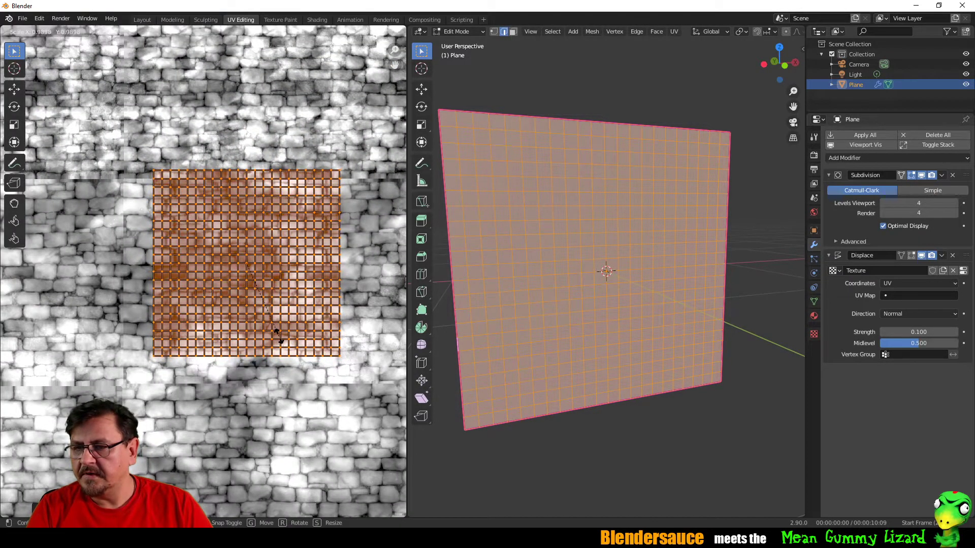
click(278, 337)
key(g)
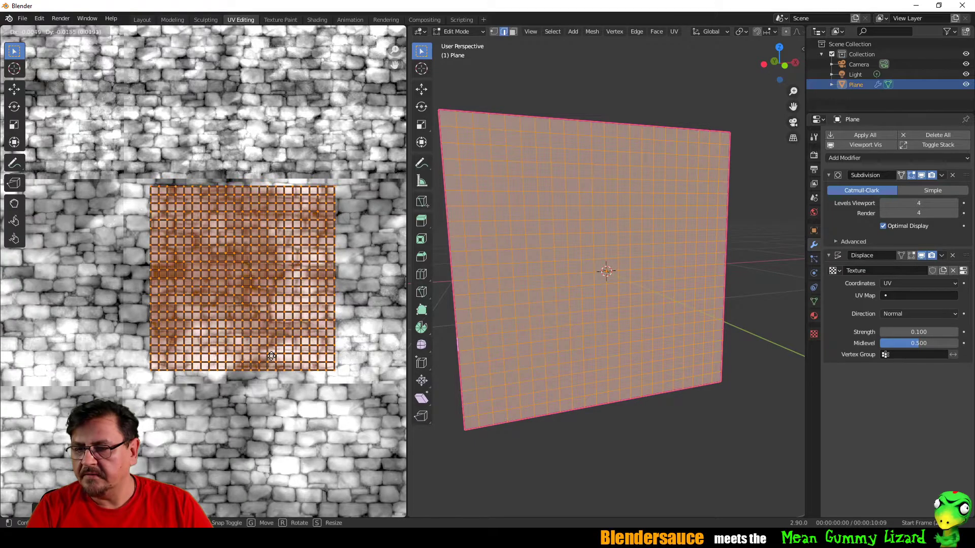
click(262, 361)
key(Tab)
scroll(599, 345, down, 4)
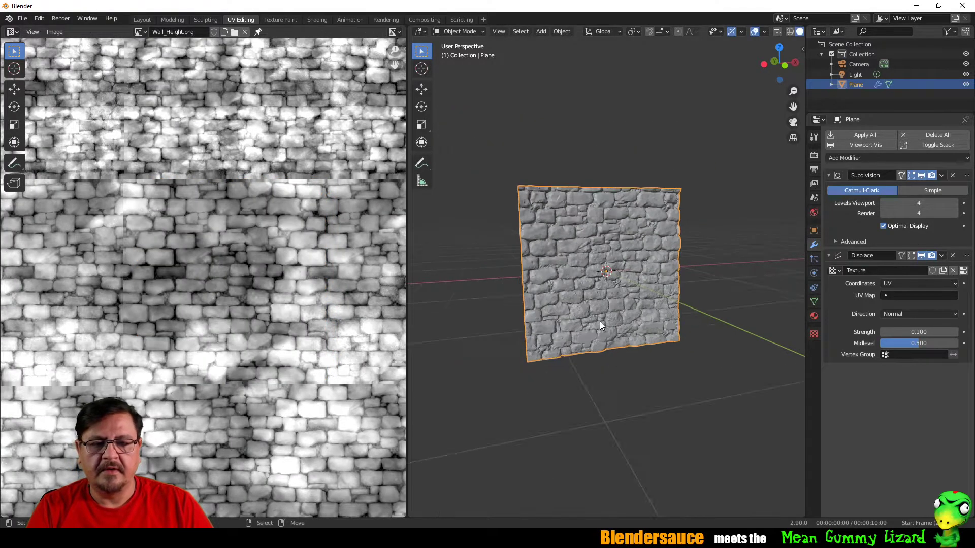
middle_drag(604, 297, 621, 284)
- Duplicate the wall plane and move the copy along X beside the original
key(shift+d)
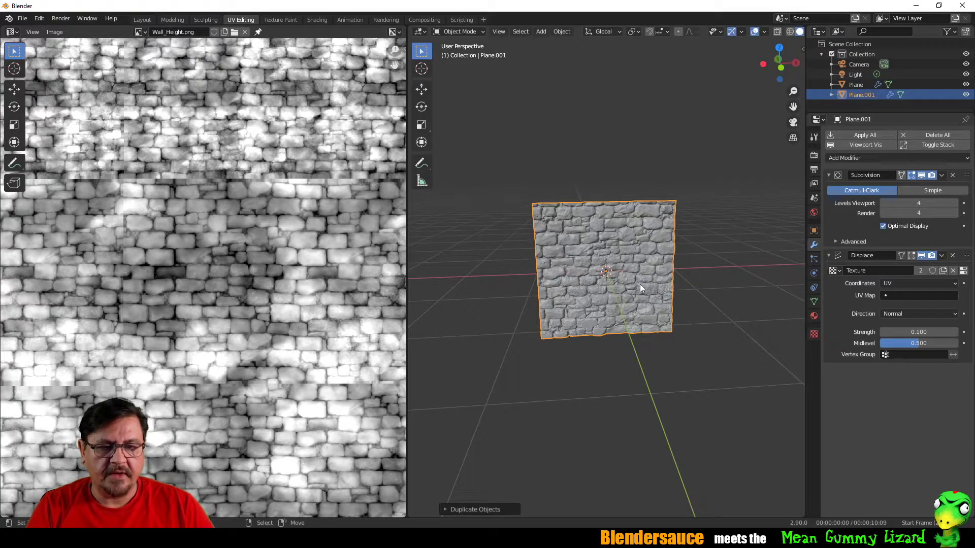
key(g)
key(x)
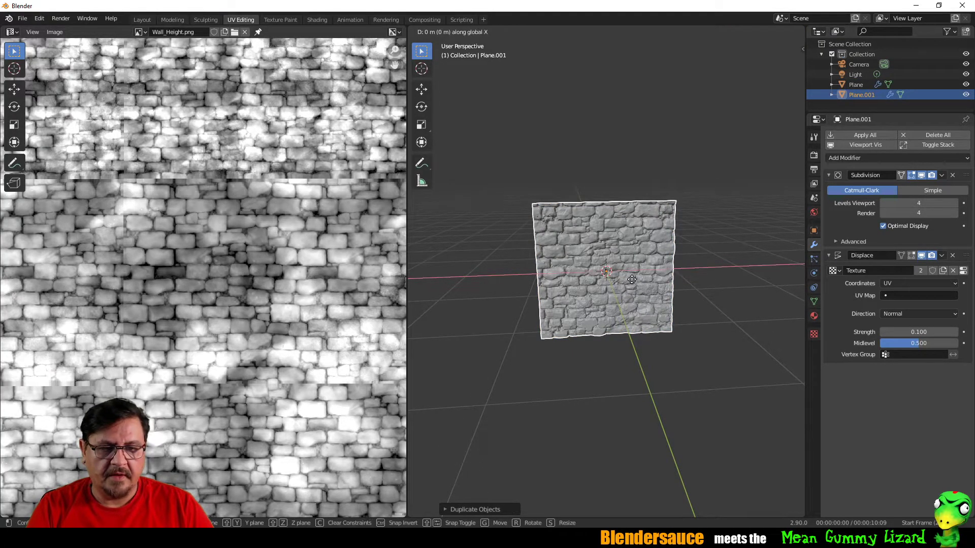
click(742, 268)
middle_drag(741, 267, 659, 276)
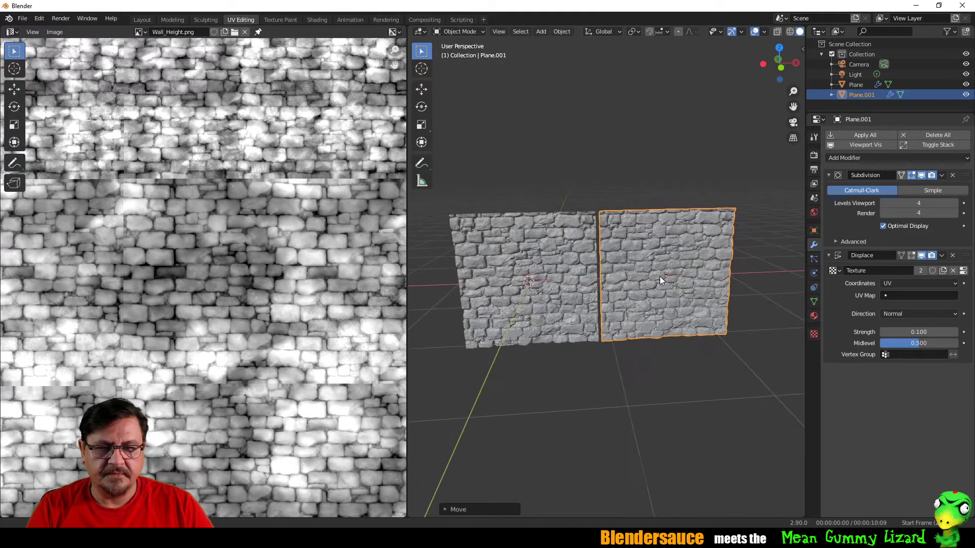
- Shift the copy's UV grid onto a different stone patch and return to Object Mode
key(Tab)
key(g)
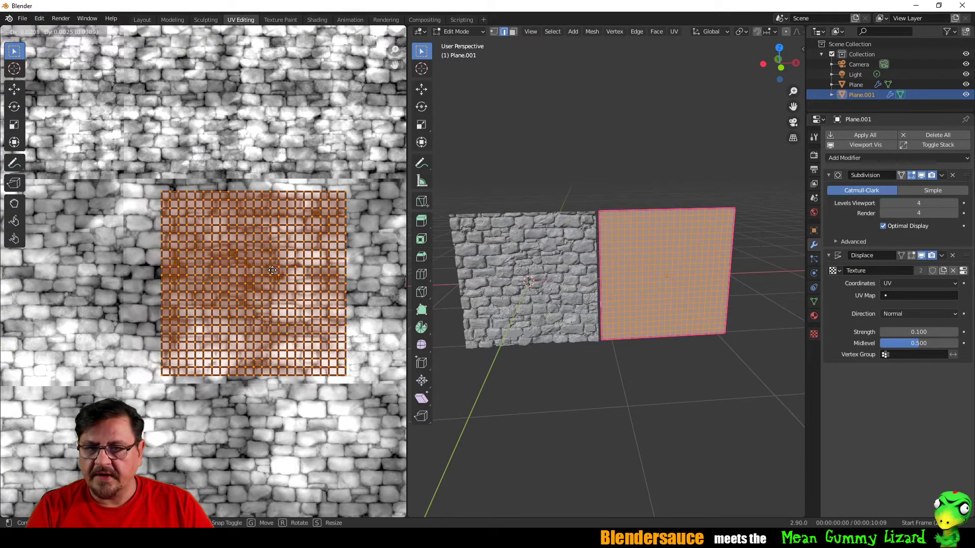
click(303, 268)
middle_drag(548, 264, 568, 255)
key(Tab)
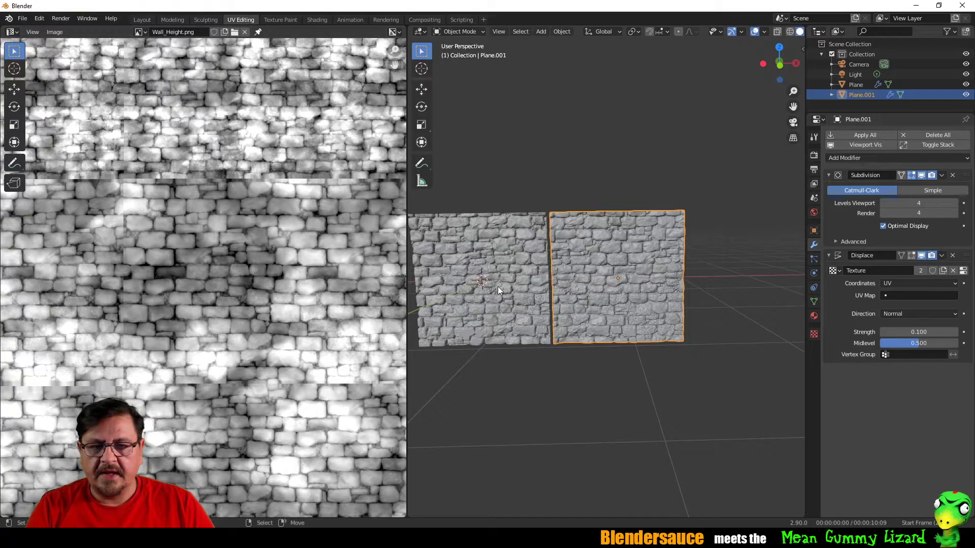
middle_drag(497, 286, 585, 296)
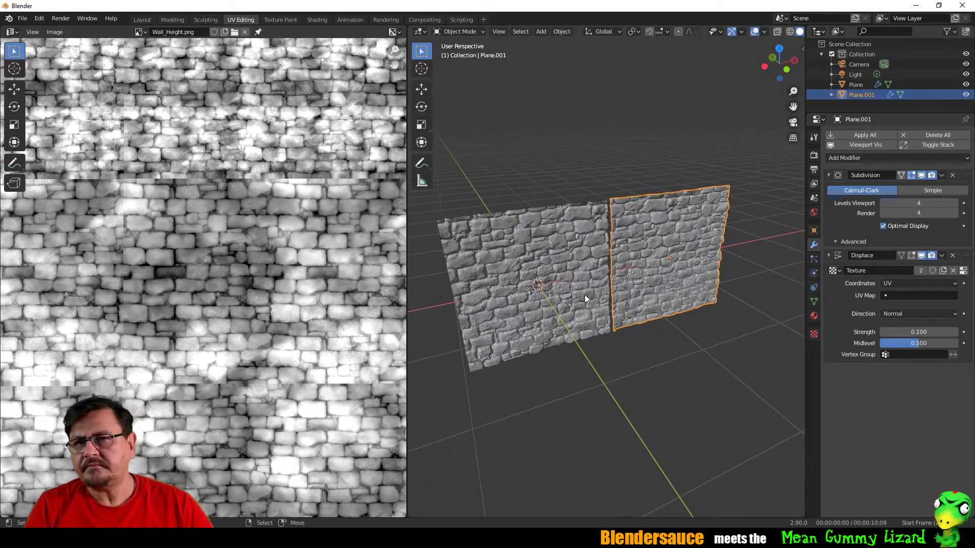